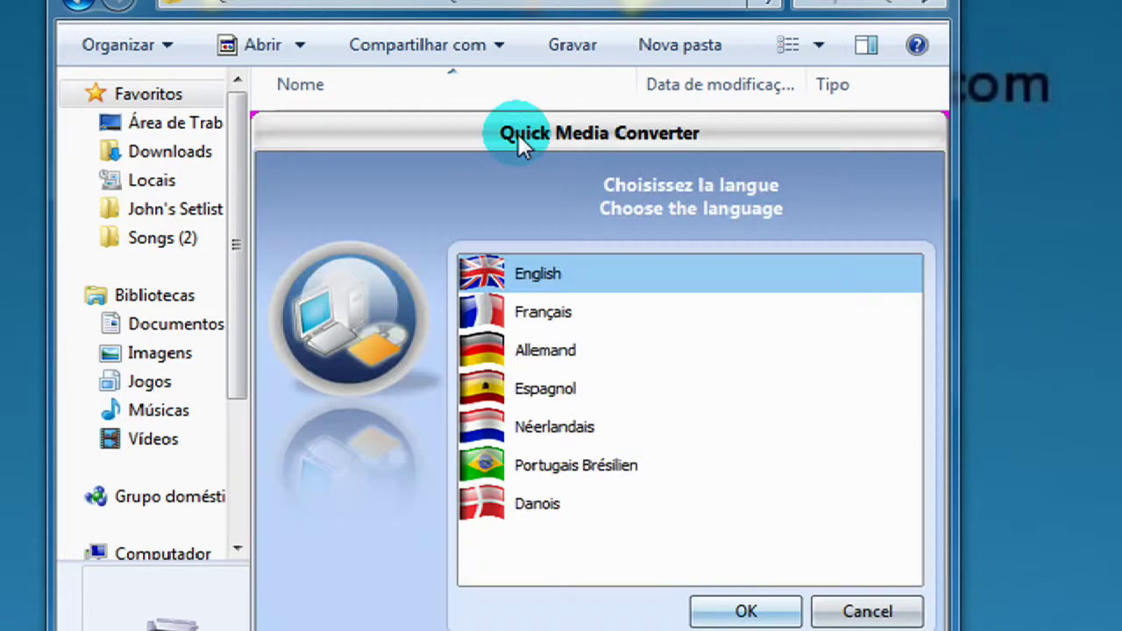
Step: Choose Brazilian Portuguese (Portugais Brésilien) as the setup language and accept the software license terms
click(630, 469)
click(743, 615)
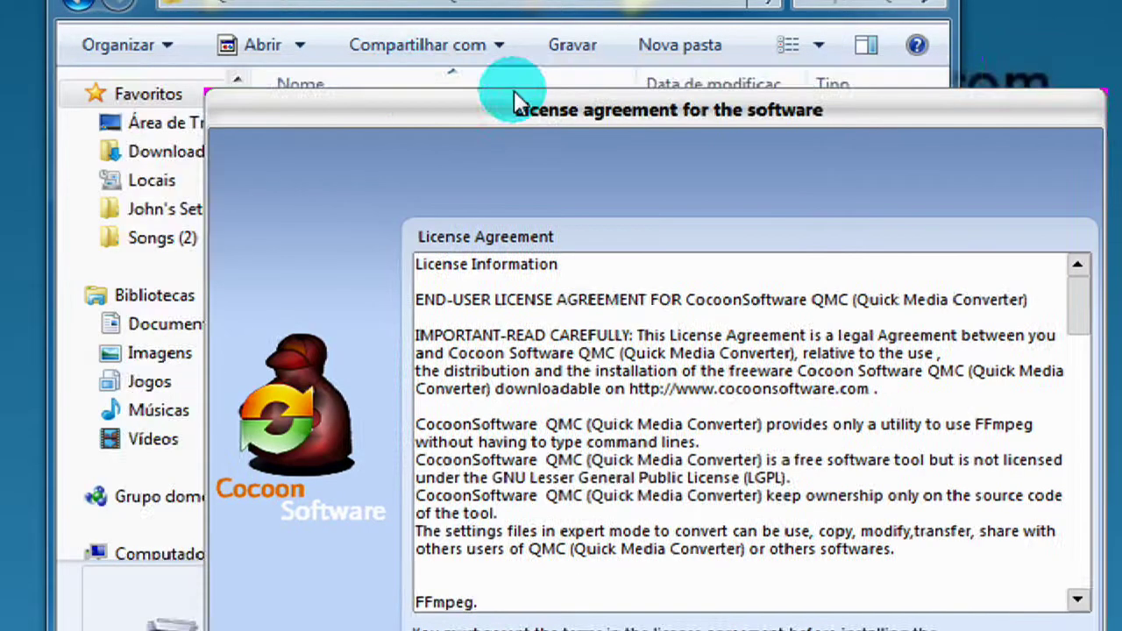
drag(518, 100, 306, 35)
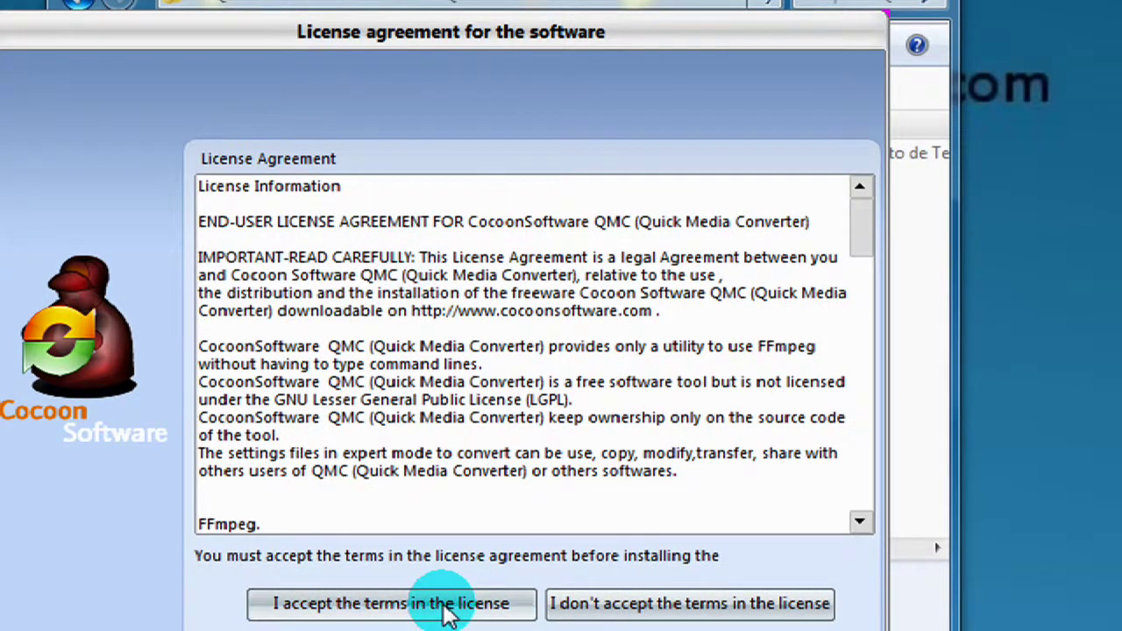
click(446, 605)
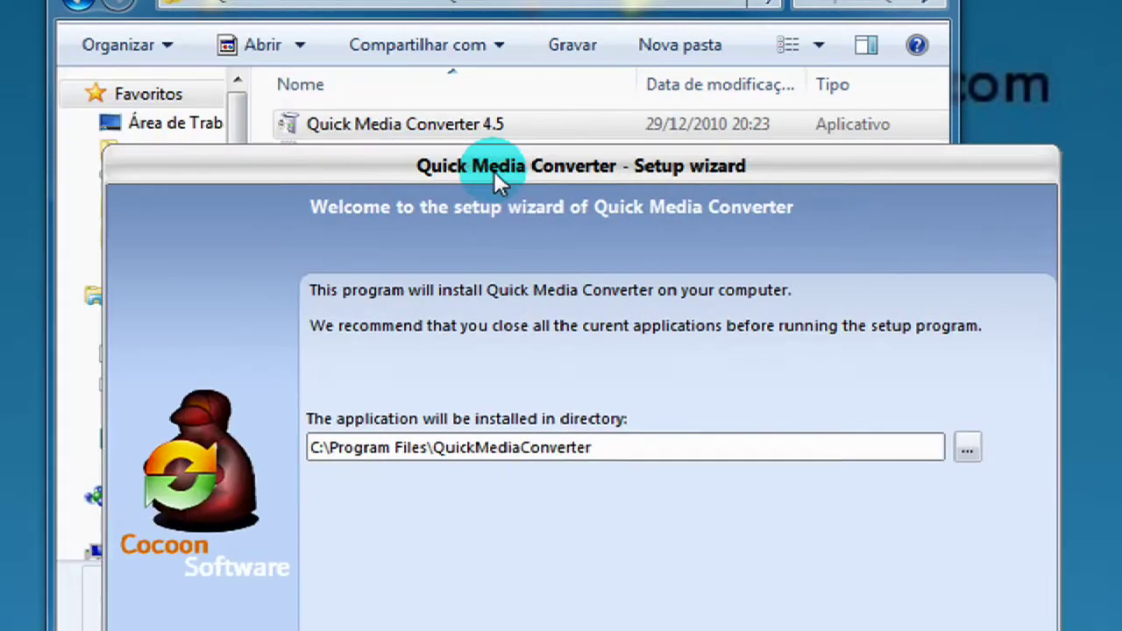
Step: Accept C:\Program Files\QuickMediaConverter as the installation directory and agree to create the folder
drag(426, 171, 533, 134)
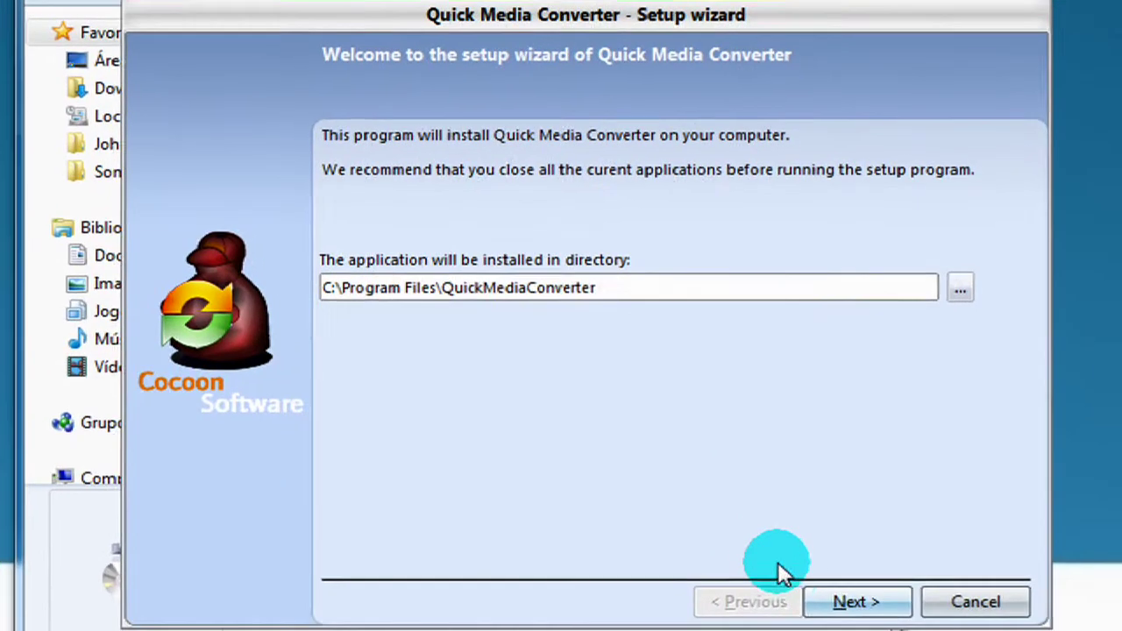
click(821, 603)
click(727, 445)
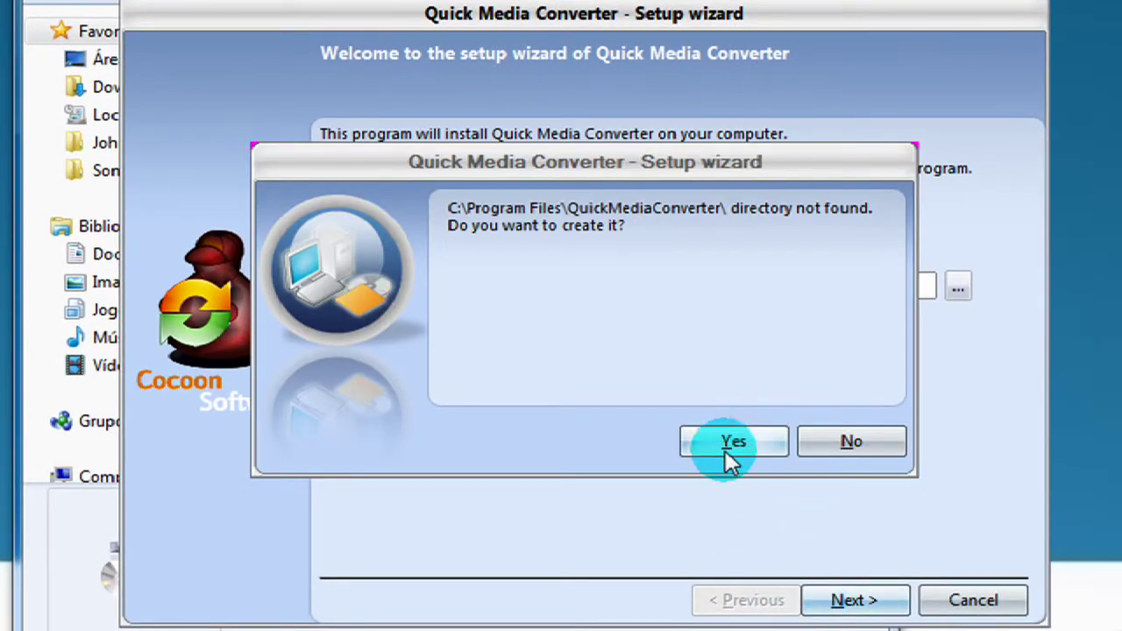
click(882, 603)
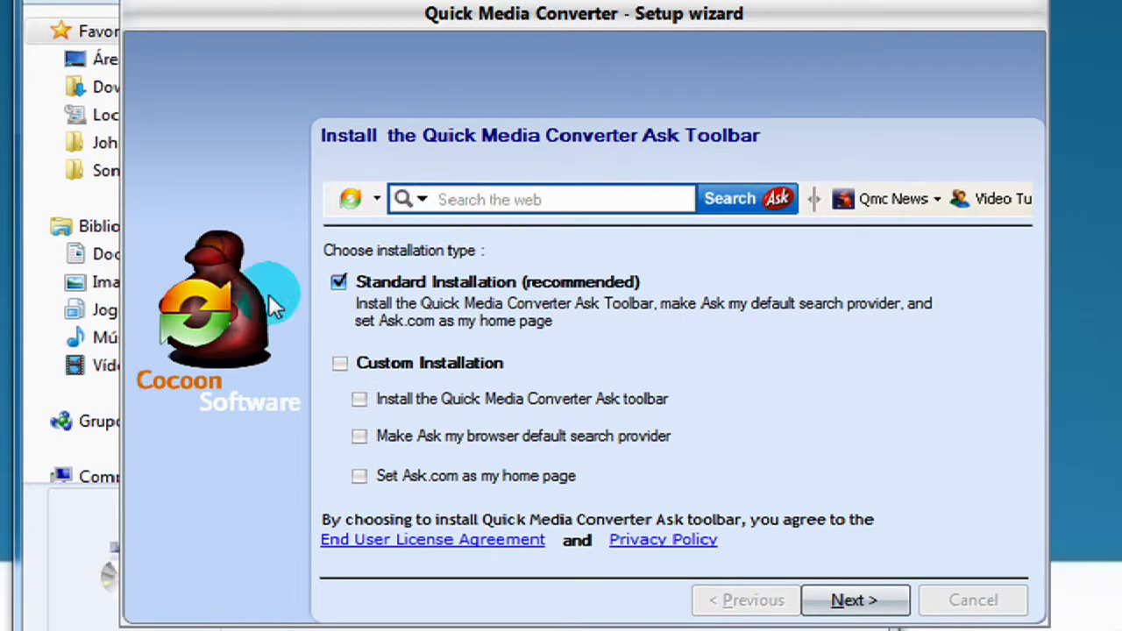
Step: Opt out of the standard Ask Toolbar installation, leave all custom toolbar options off, and continue the setup
click(342, 284)
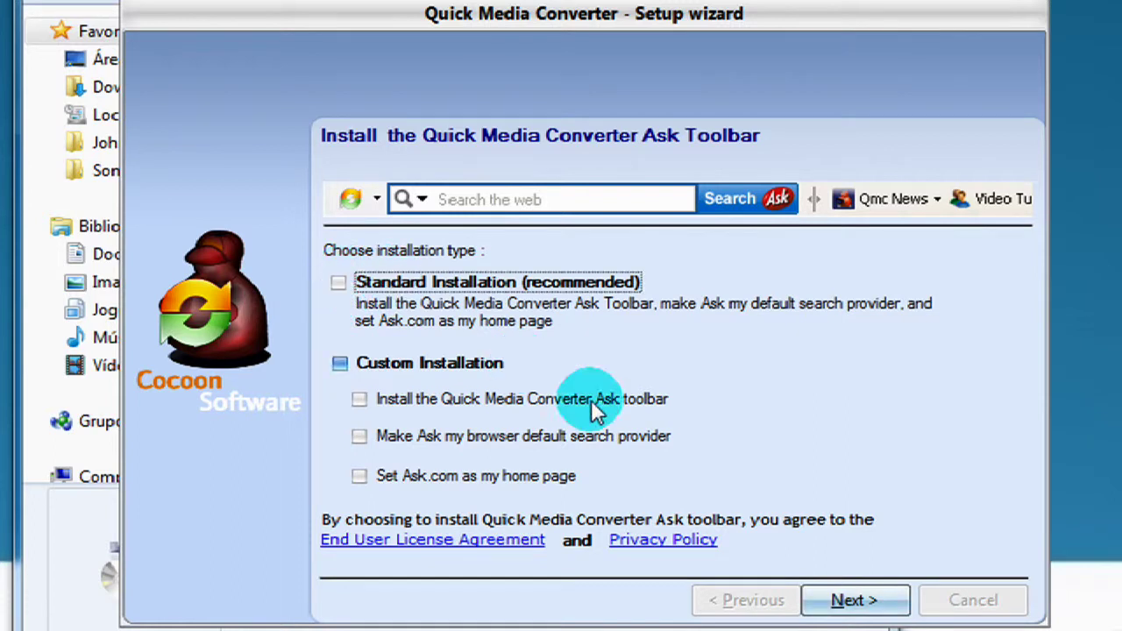
click(864, 599)
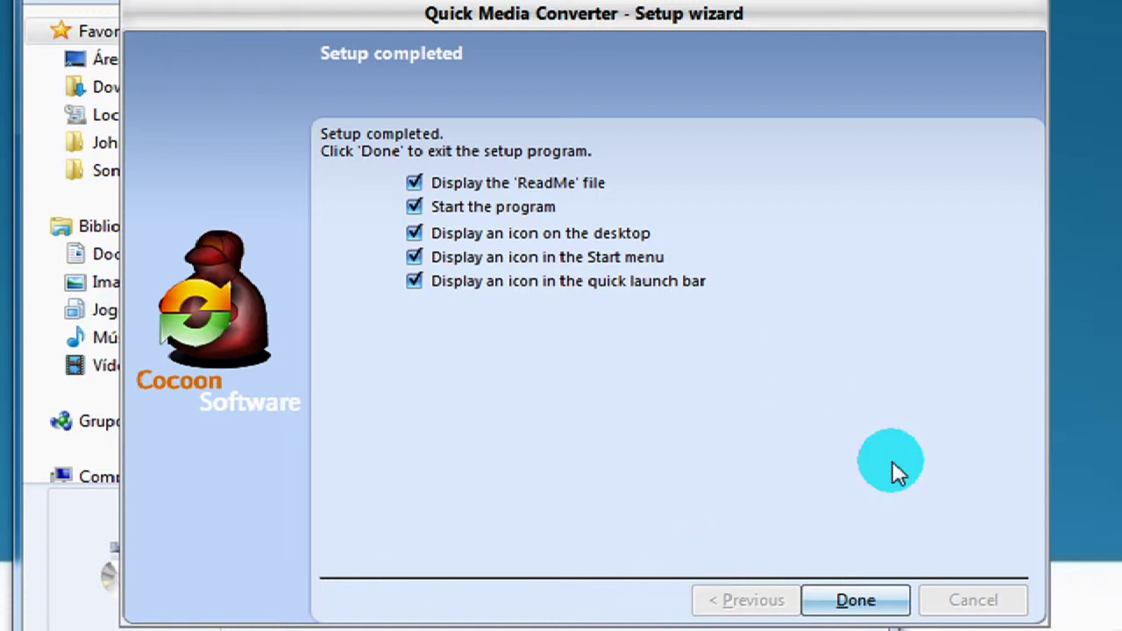
Step: Finish the setup with all completion options kept enabled and agree to download the FFmpeg files
click(855, 601)
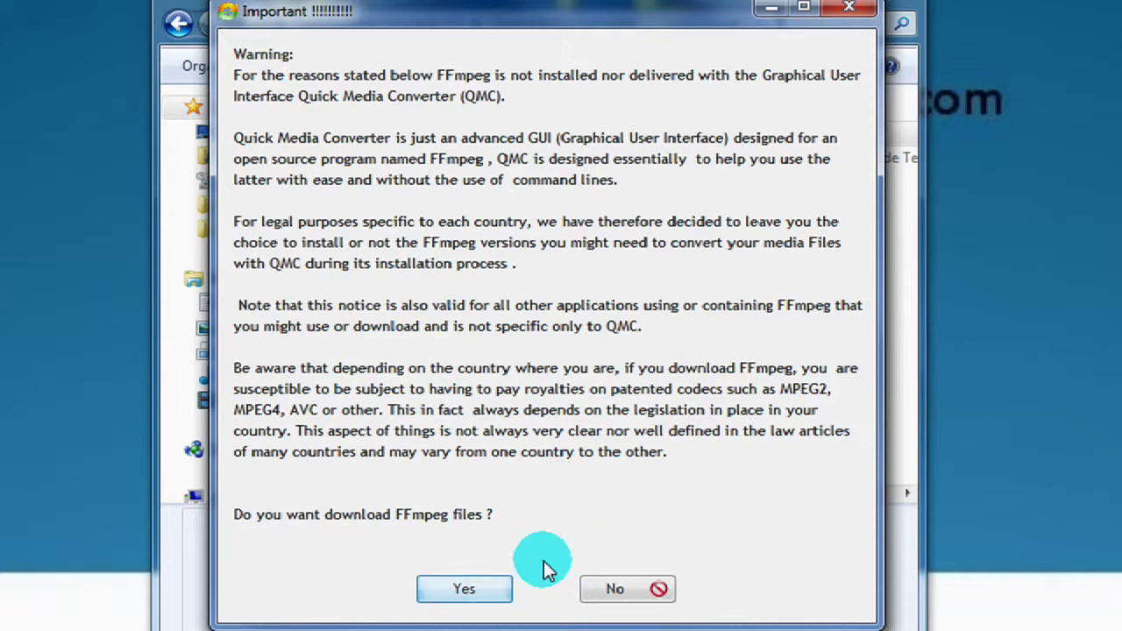
click(465, 589)
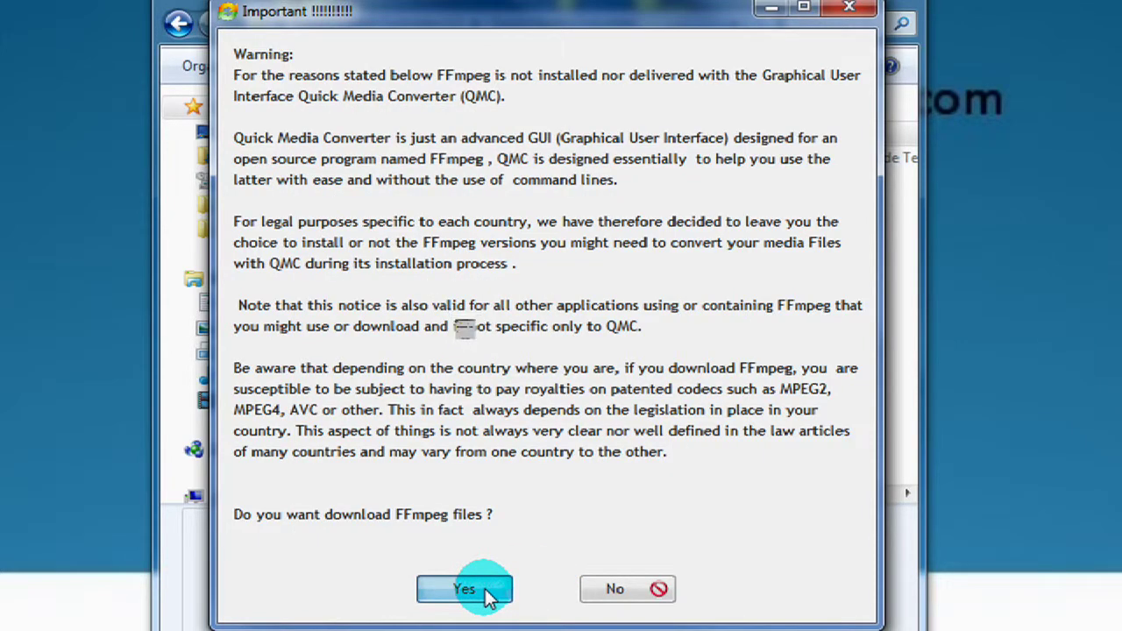
click(465, 589)
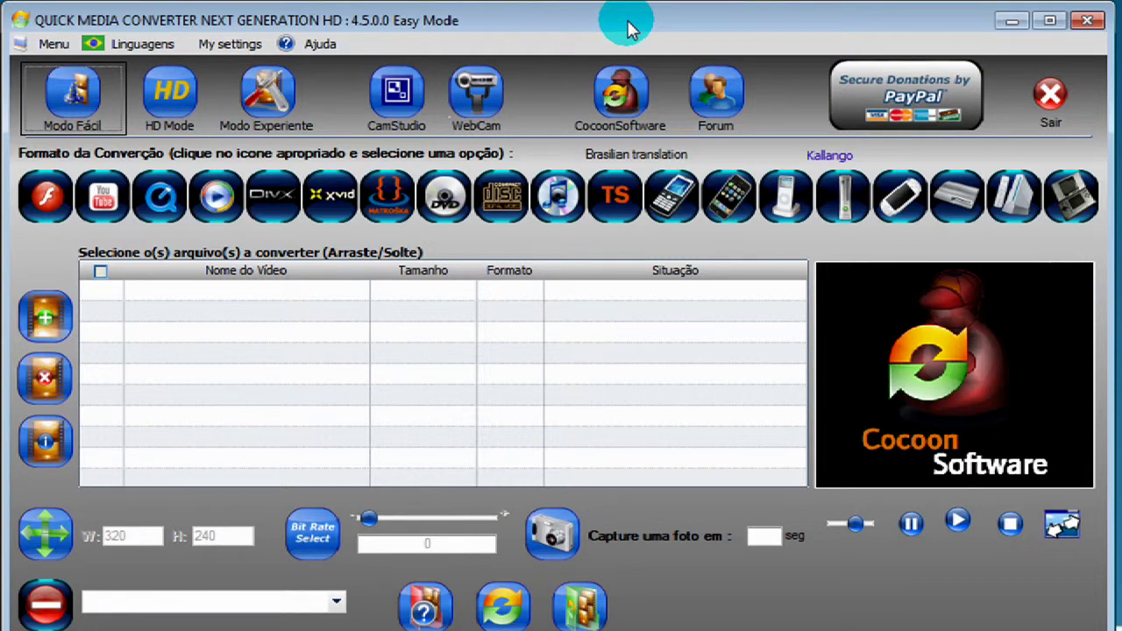
Step: Set the converter's interface language to Brasil
click(140, 43)
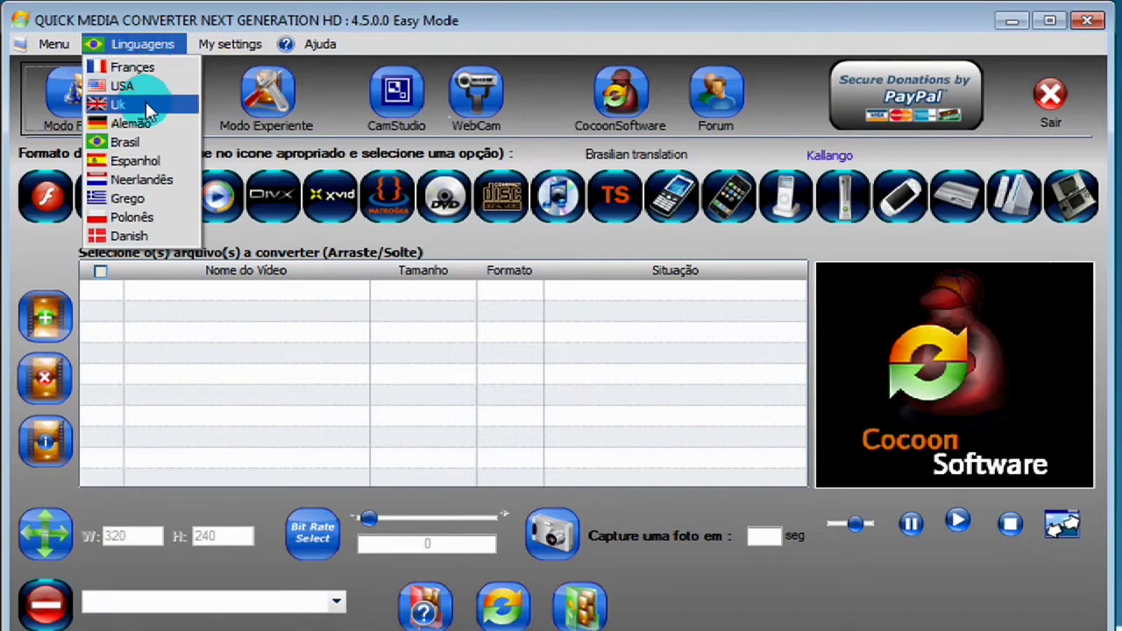
click(124, 142)
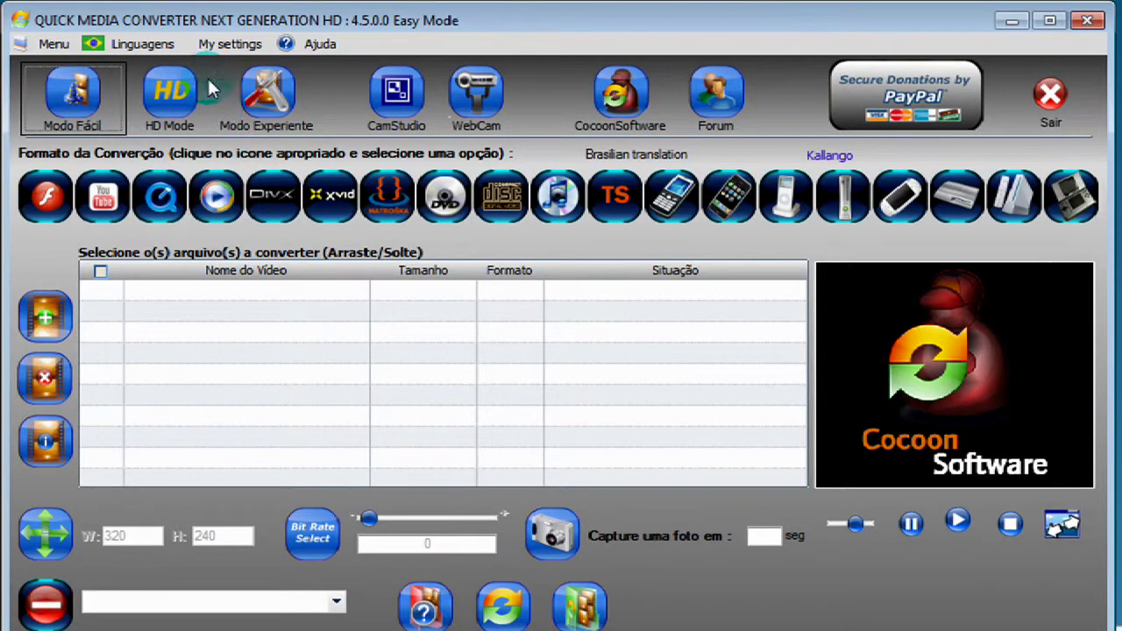
click(235, 44)
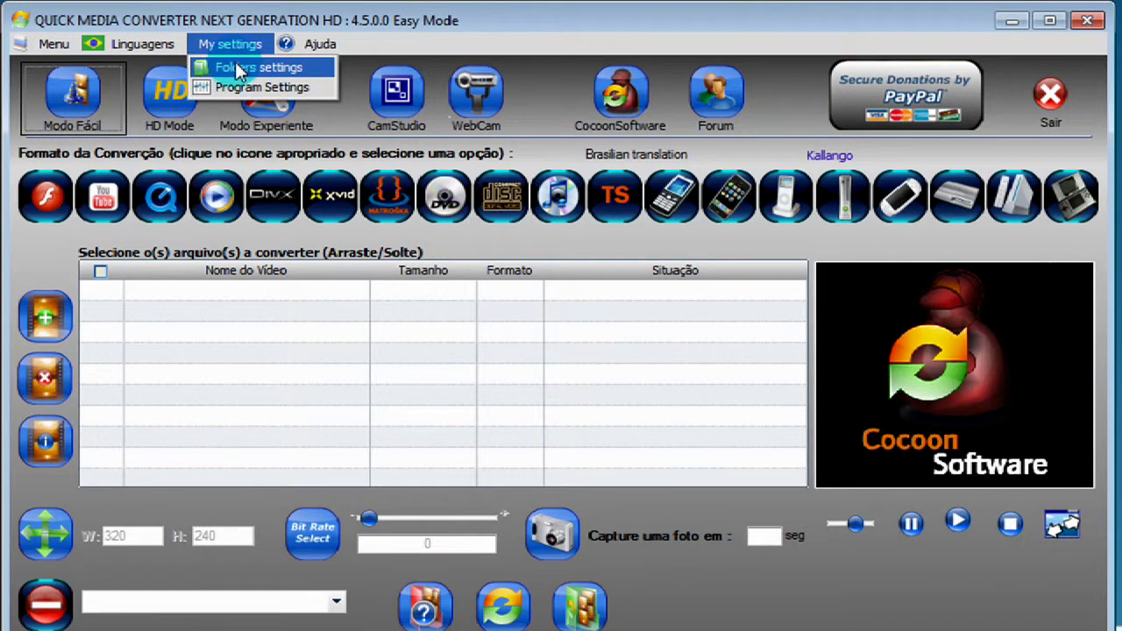
click(443, 14)
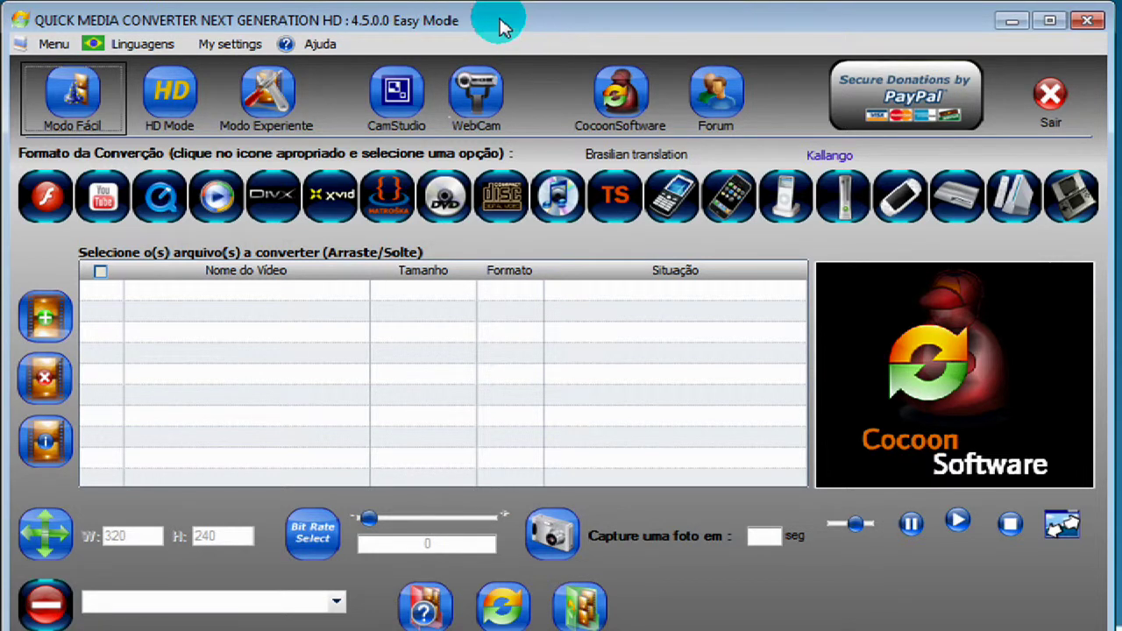
mouse_move(504, 26)
mouse_down()
mouse_move(502, 58)
mouse_move(502, 46)
mouse_up()
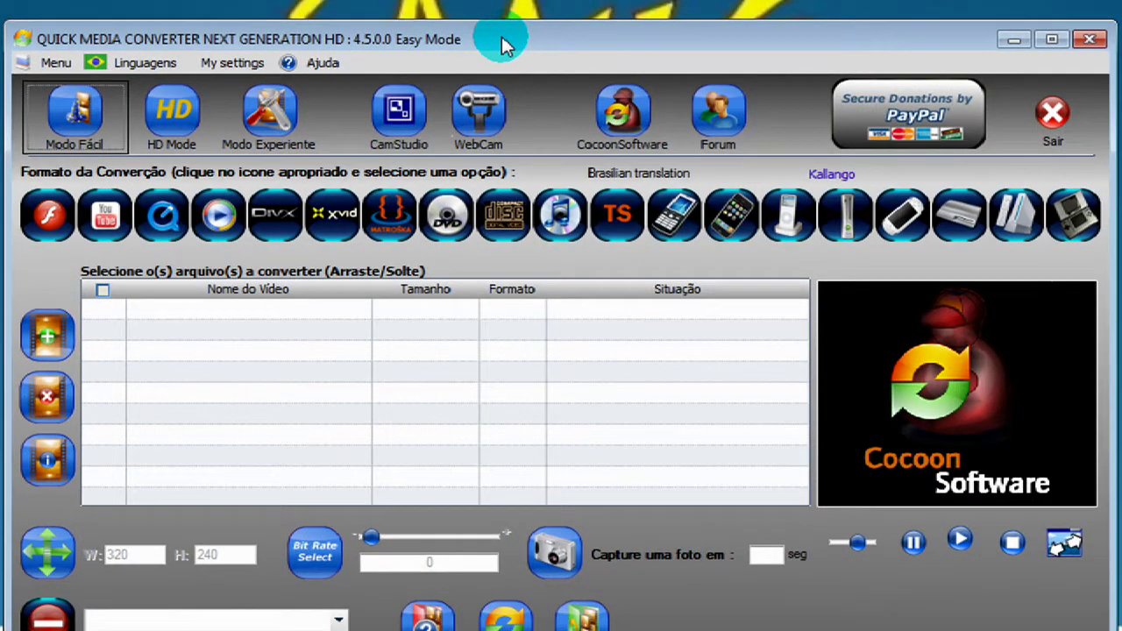
Step: Add the Hino Nacional video from the desktop (Área de Trabalho) to the conversion list
click(51, 345)
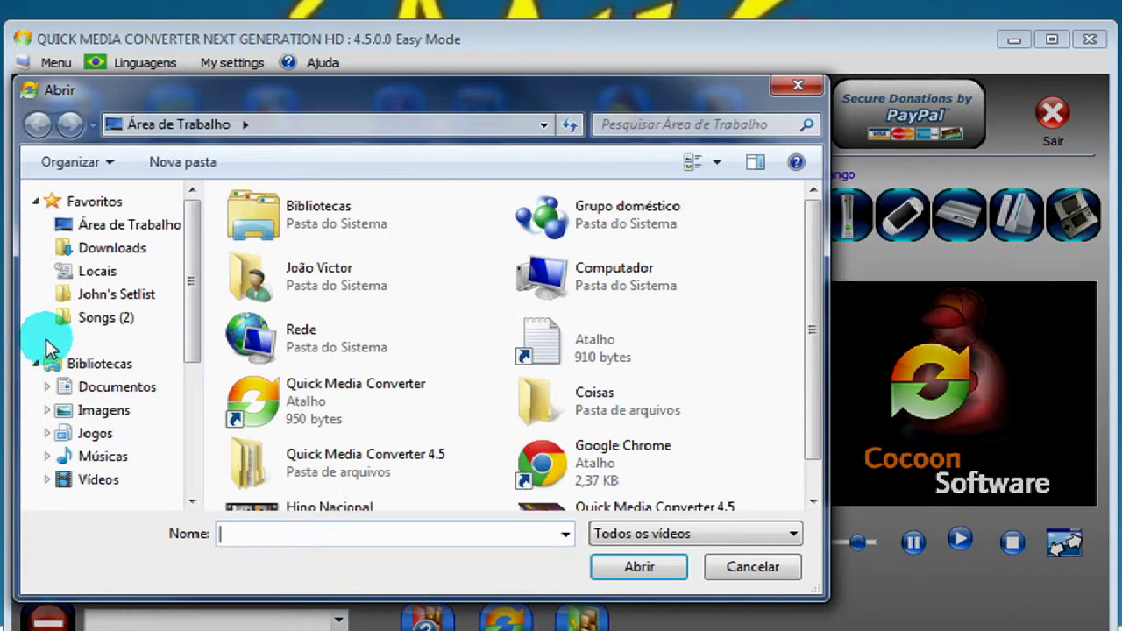
drag(815, 313, 807, 359)
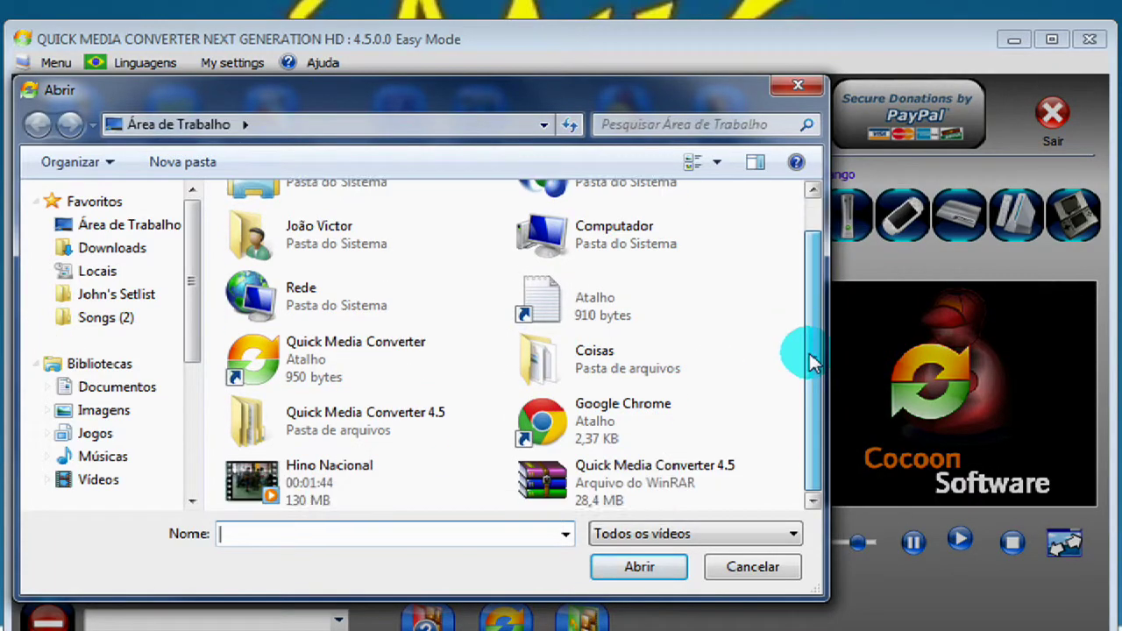
click(394, 489)
click(636, 567)
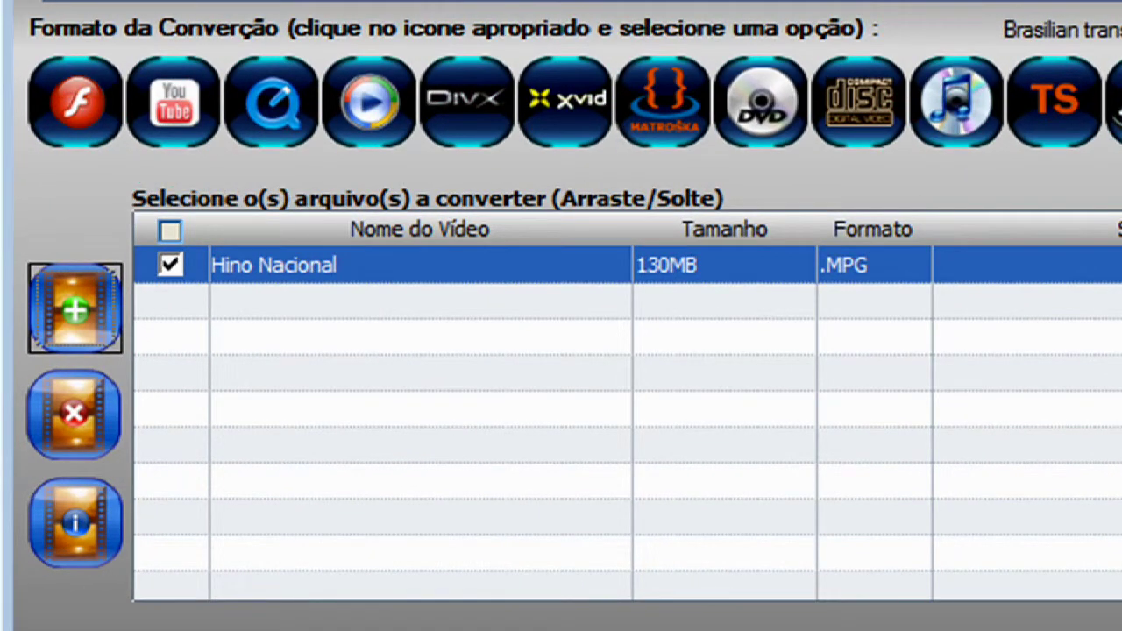
Step: Examine the conversion presets offered for Flash, YouTube, QuickTime and Windows Media formats
click(63, 127)
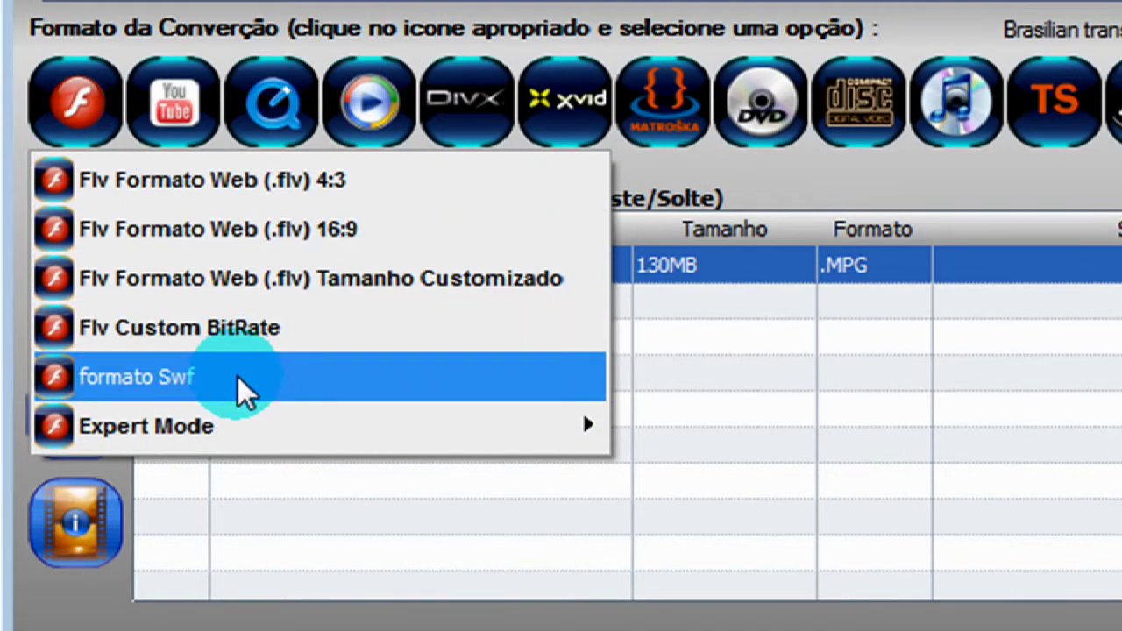
click(777, 181)
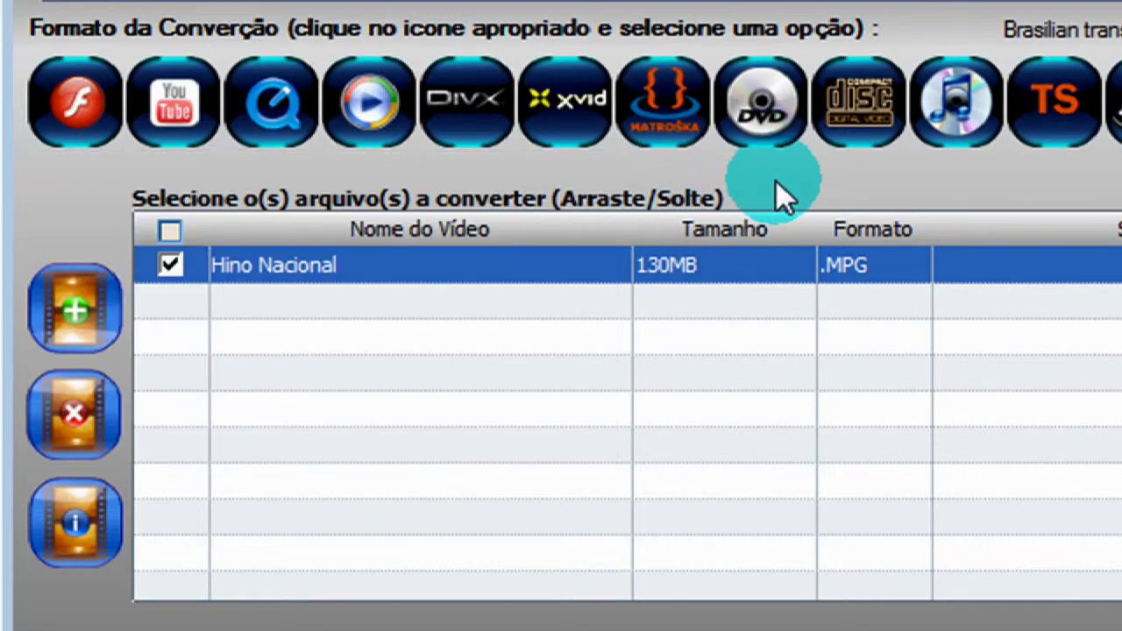
click(166, 118)
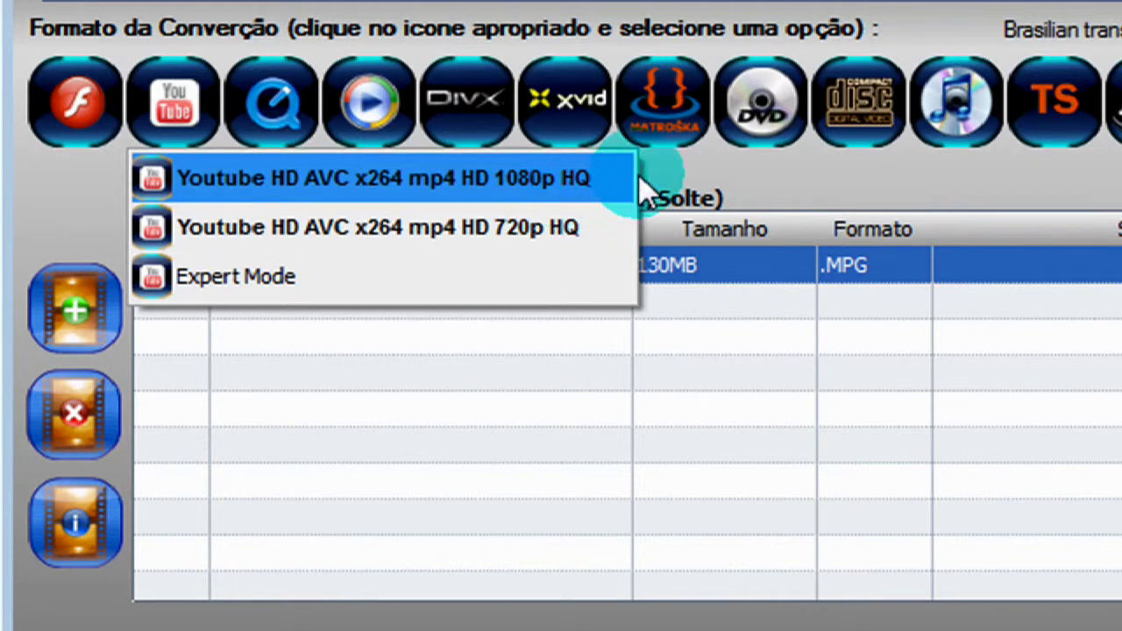
click(693, 165)
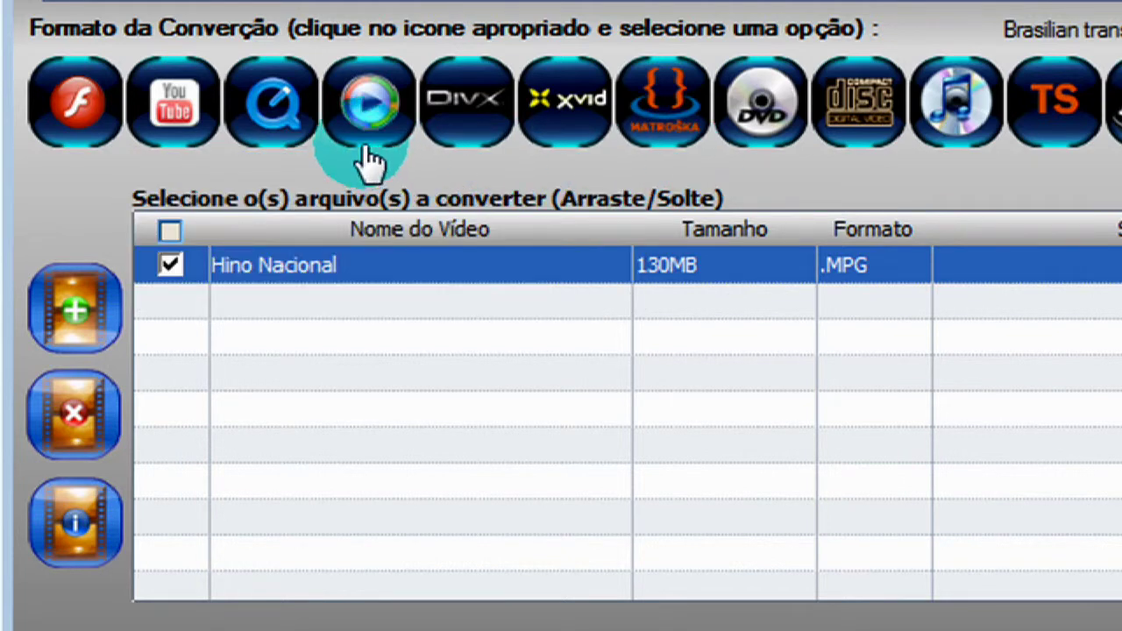
click(263, 121)
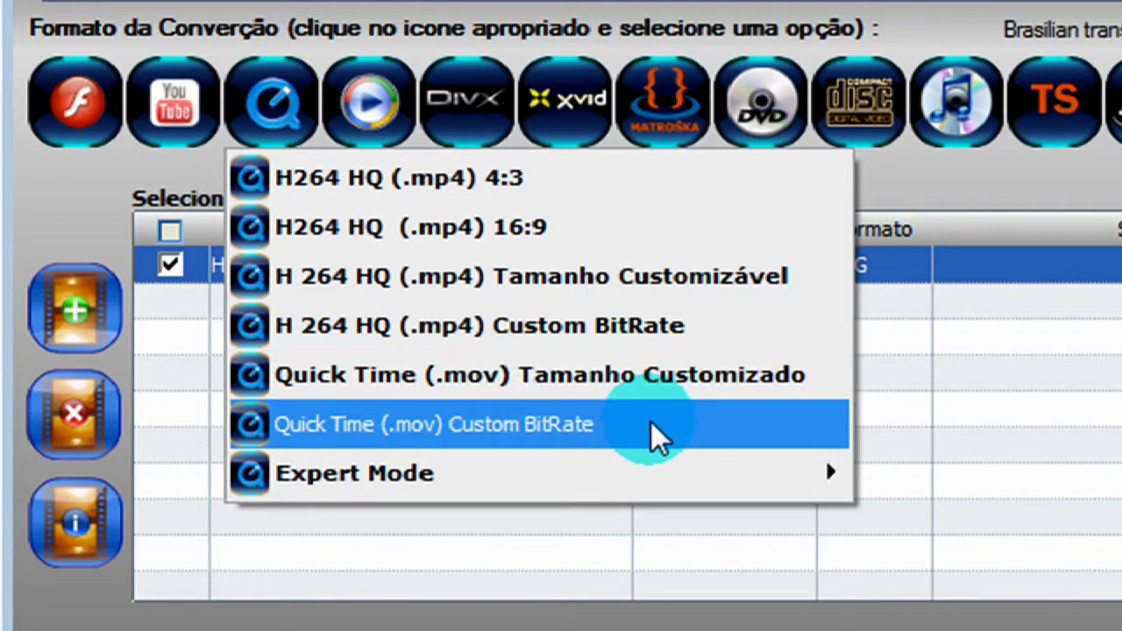
click(881, 180)
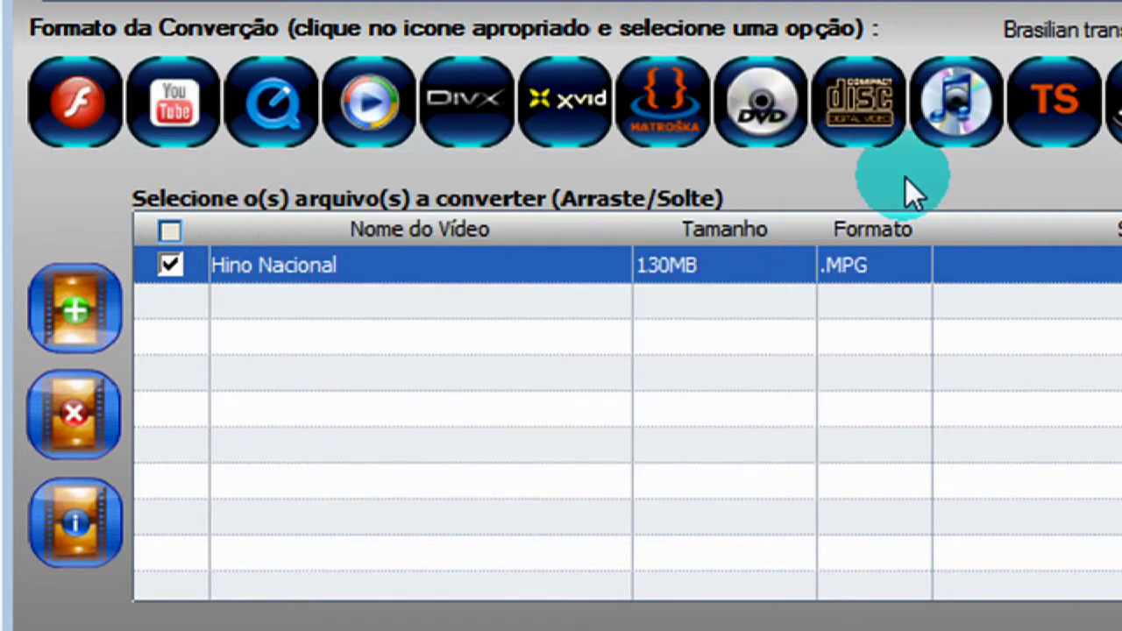
click(366, 136)
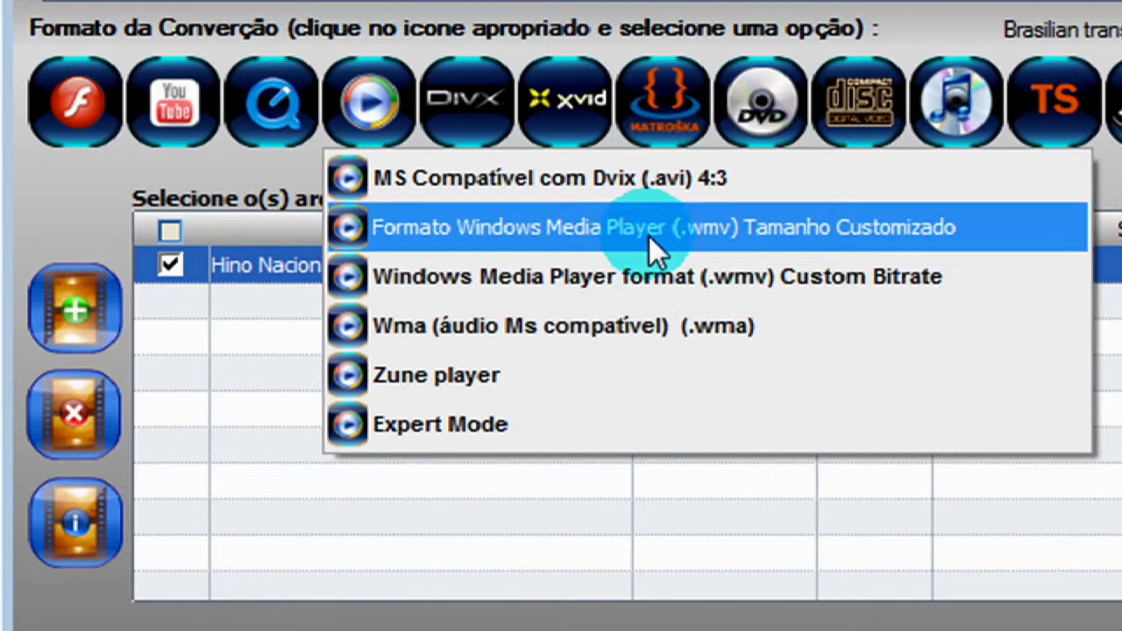
click(676, 220)
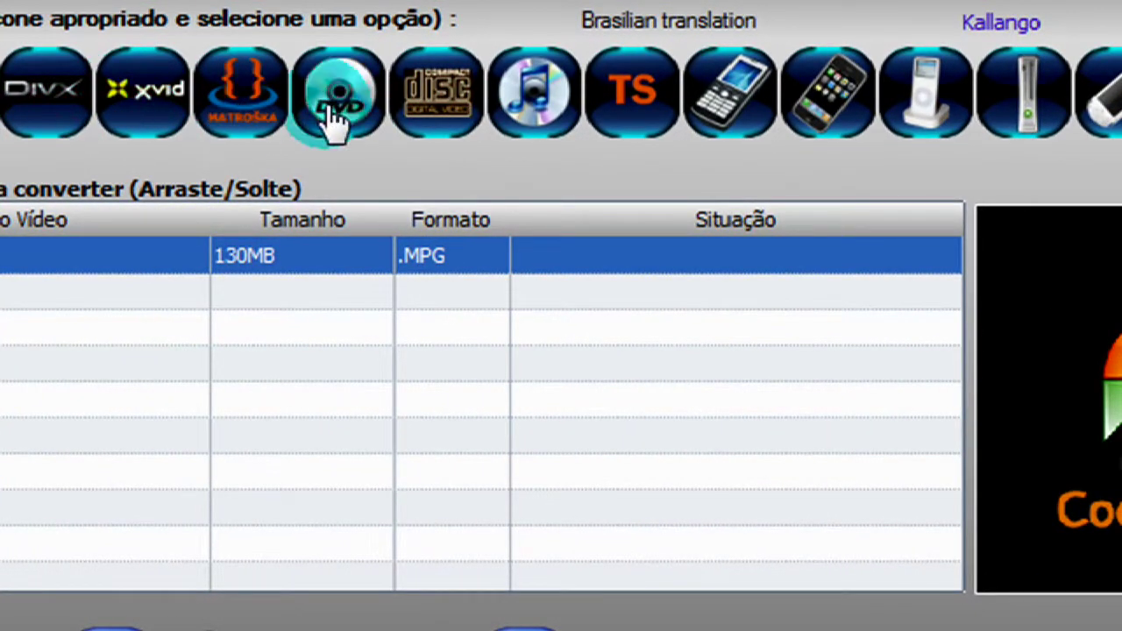
Step: Examine the conversion presets offered for audio files, mobile phones, iPhone, iPod and game consoles, including the Nintendo DS
click(546, 118)
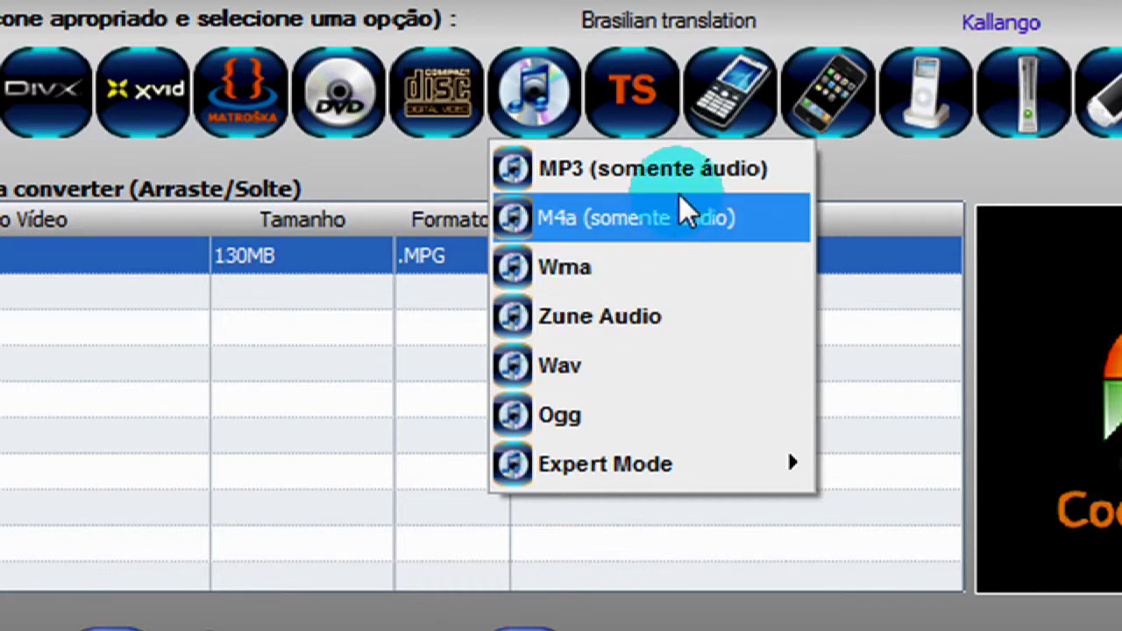
click(911, 188)
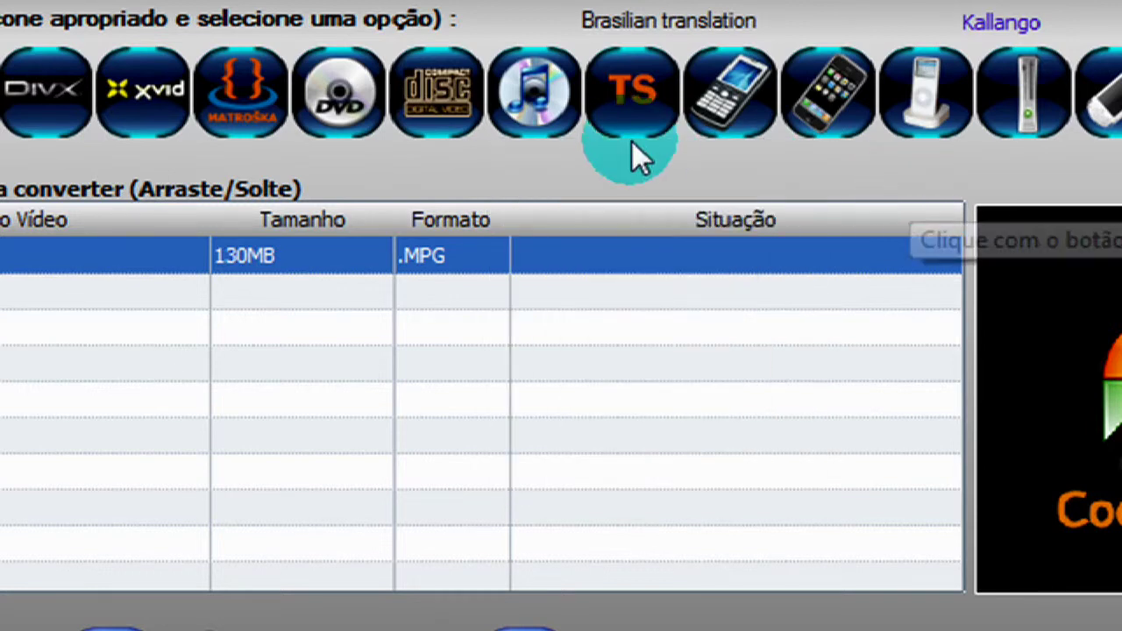
click(743, 127)
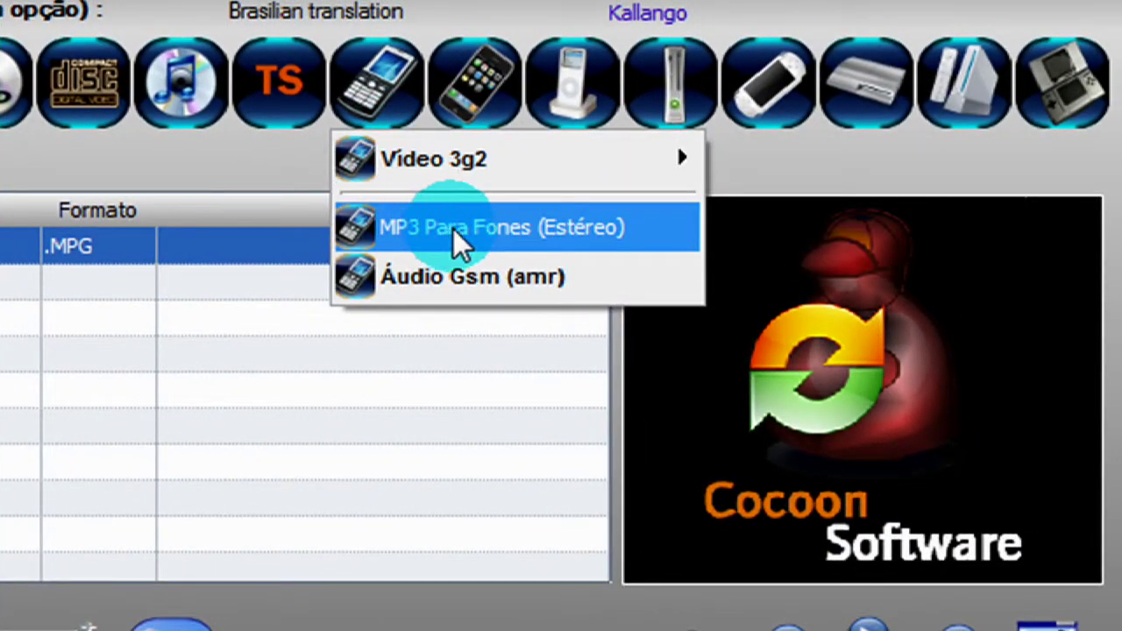
mouse_move(526, 162)
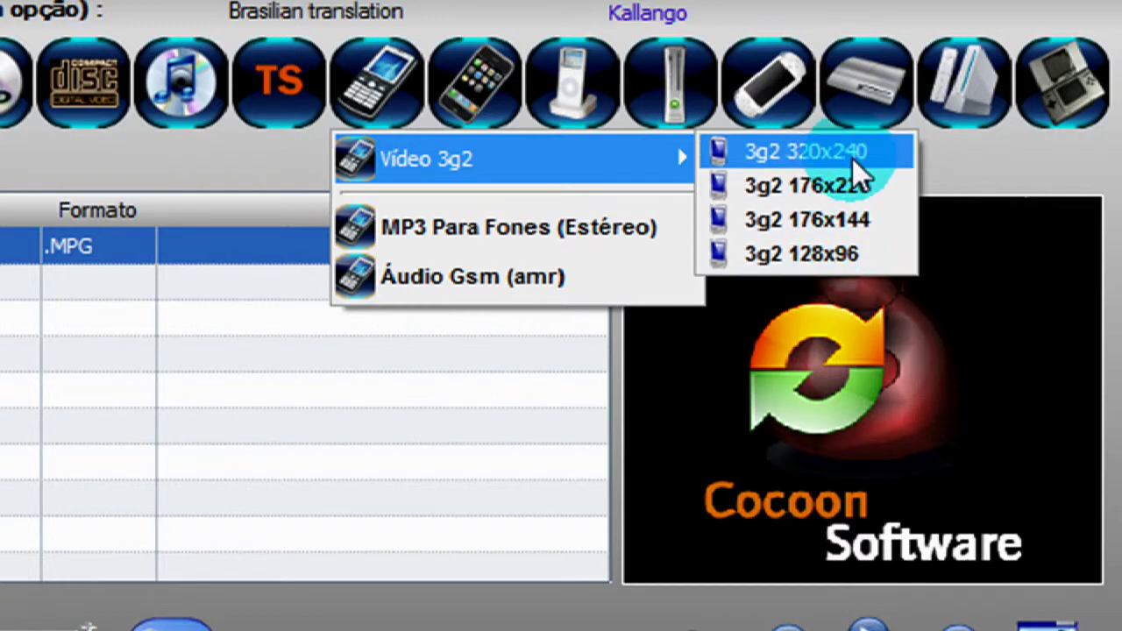
click(485, 106)
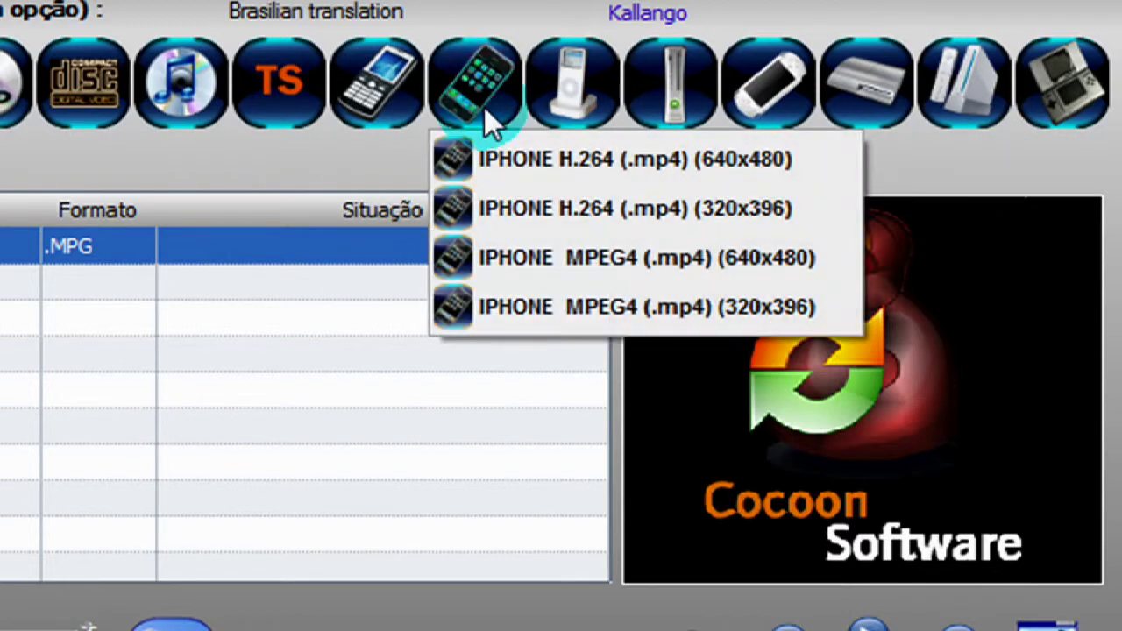
click(560, 85)
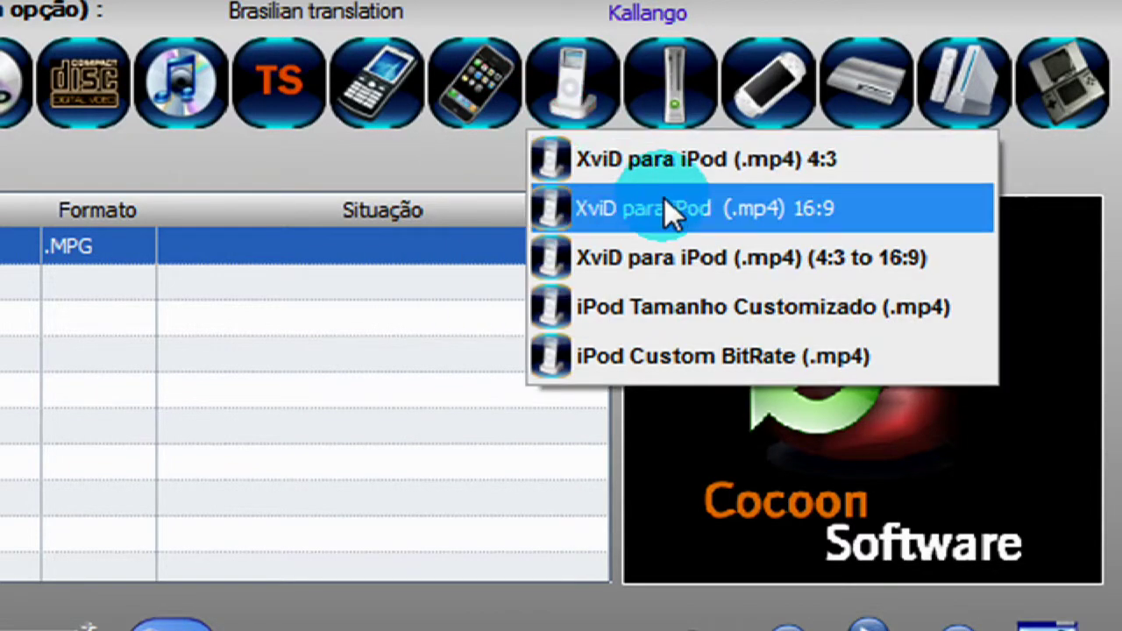
click(688, 103)
click(575, 113)
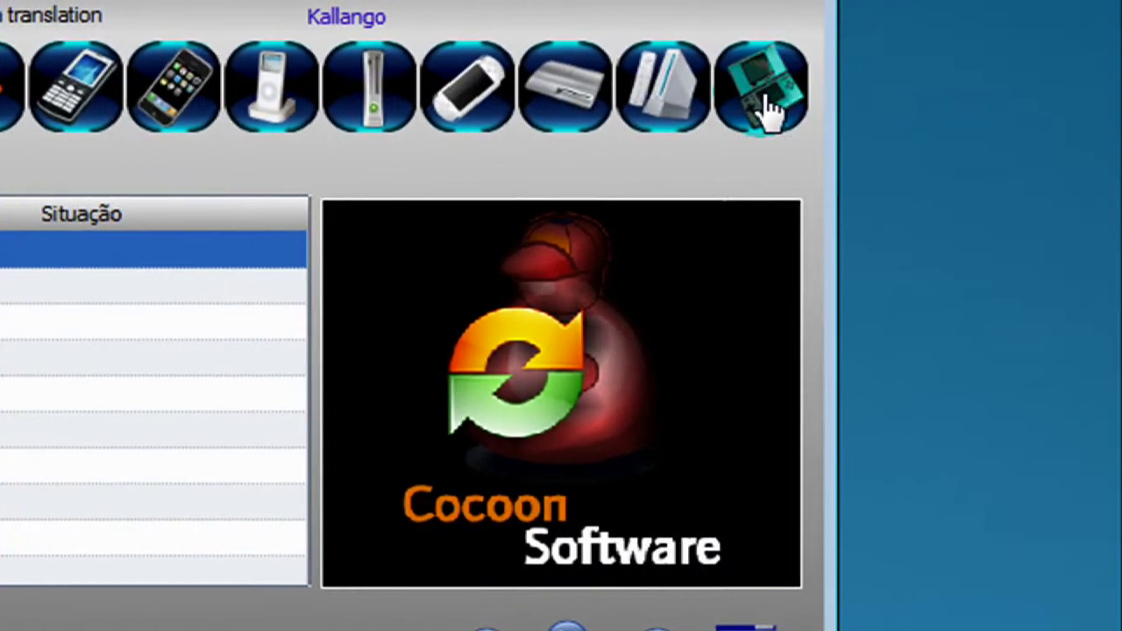
click(895, 108)
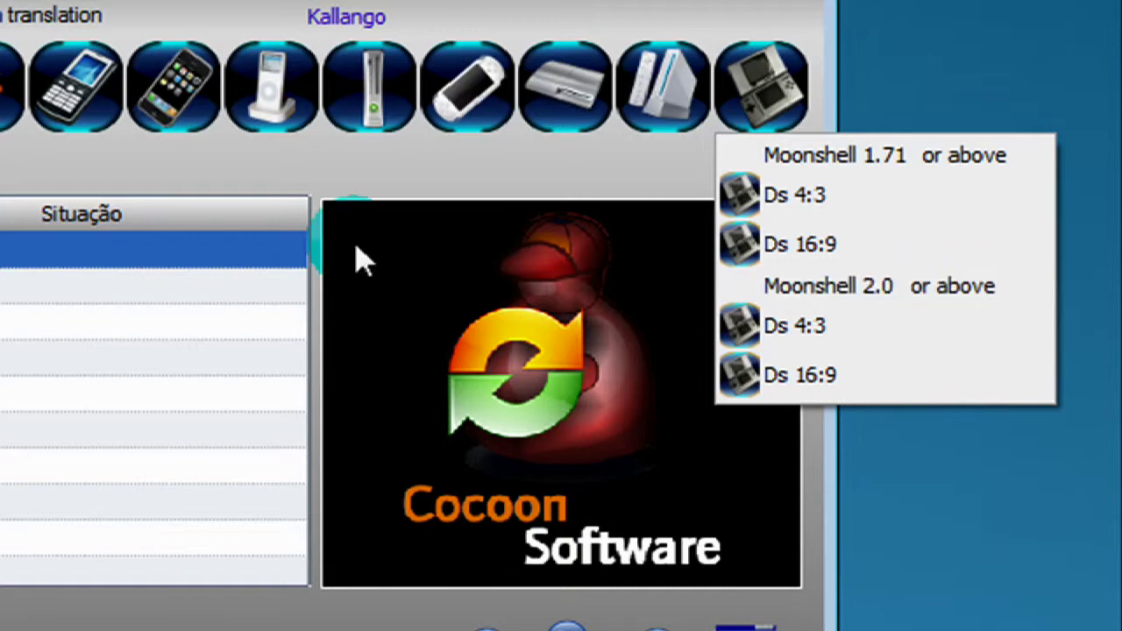
Step: Set the output folder for converted files to the desktop (Área de Trabalho)
click(212, 188)
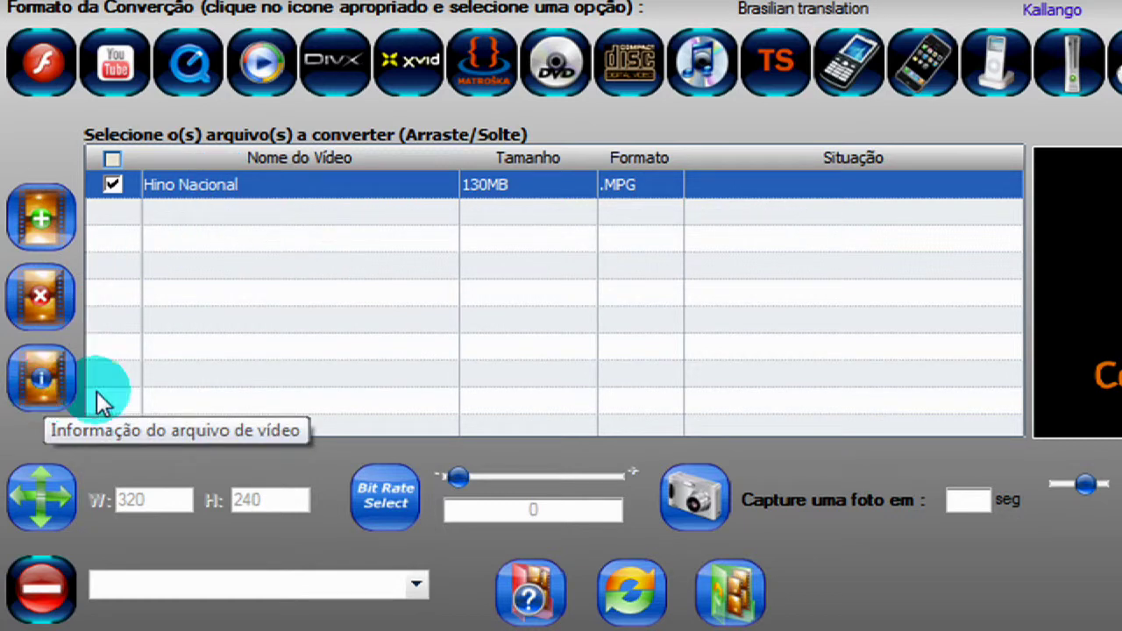
click(732, 612)
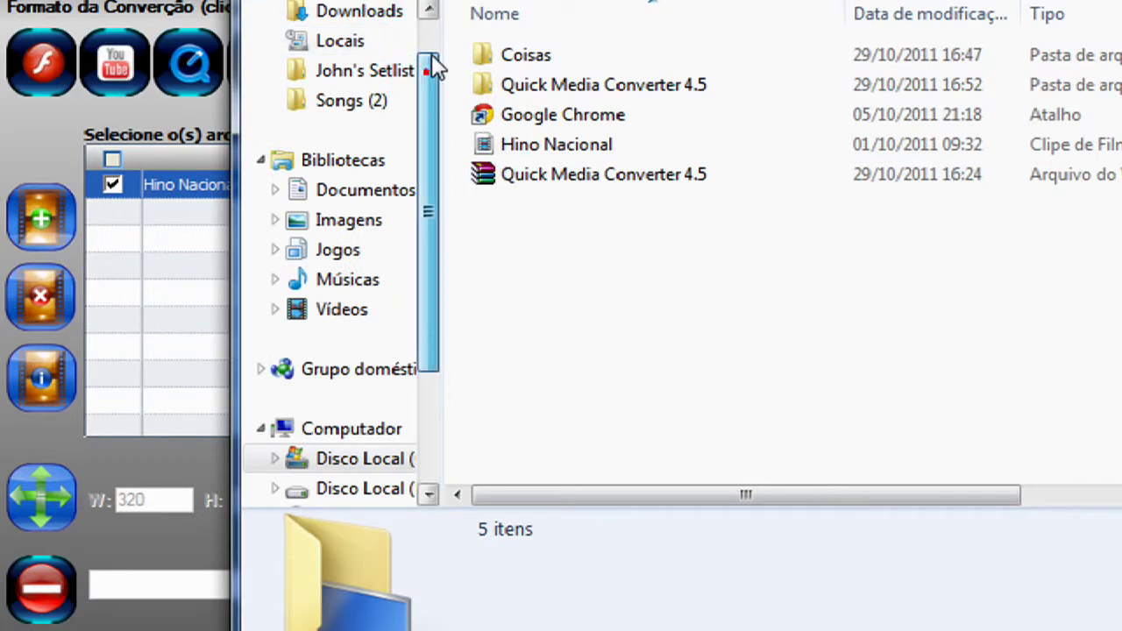
scroll(421, 52, up, 2)
click(410, 54)
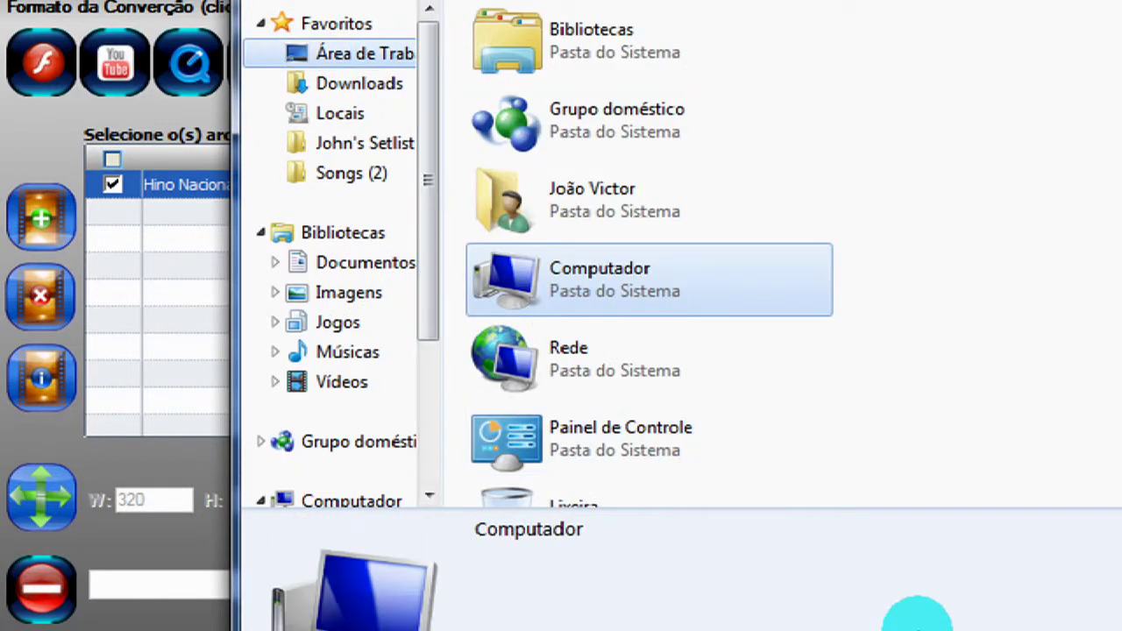
click(351, 55)
key(Return)
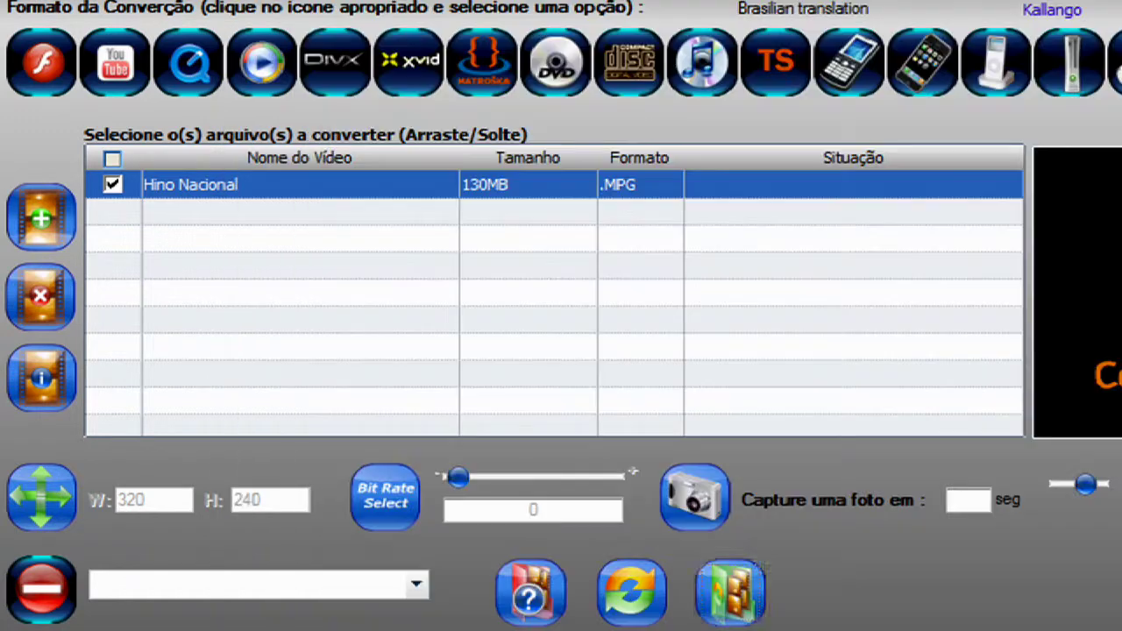
Step: Preview the Hino Nacional video, pause it, and view it in the enlarged player window before closing that window
click(973, 498)
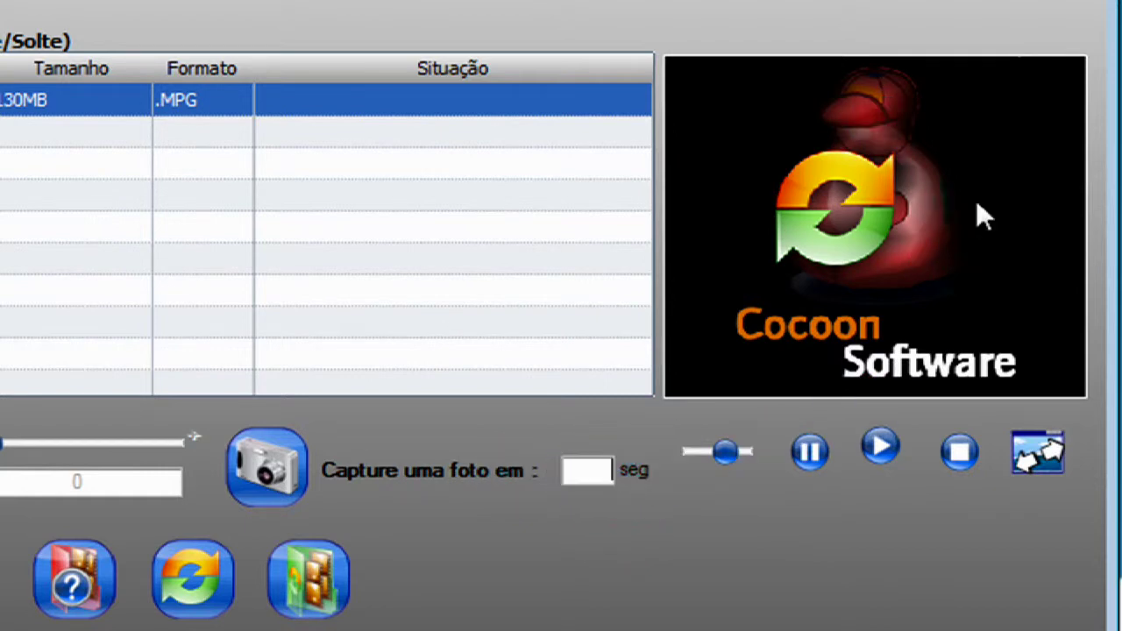
click(881, 452)
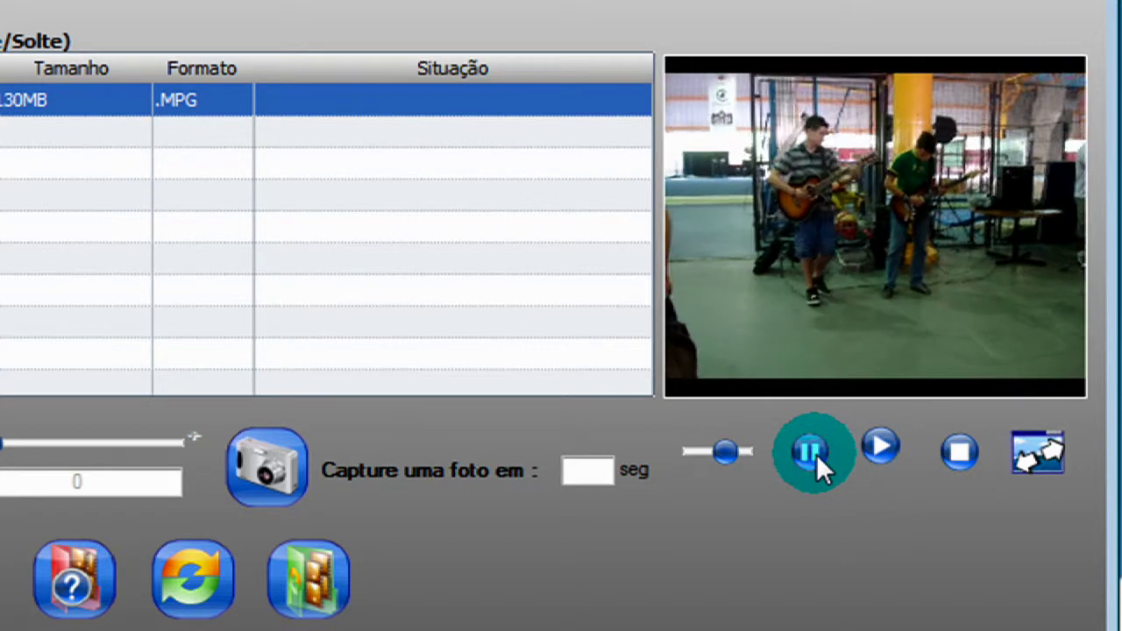
click(809, 451)
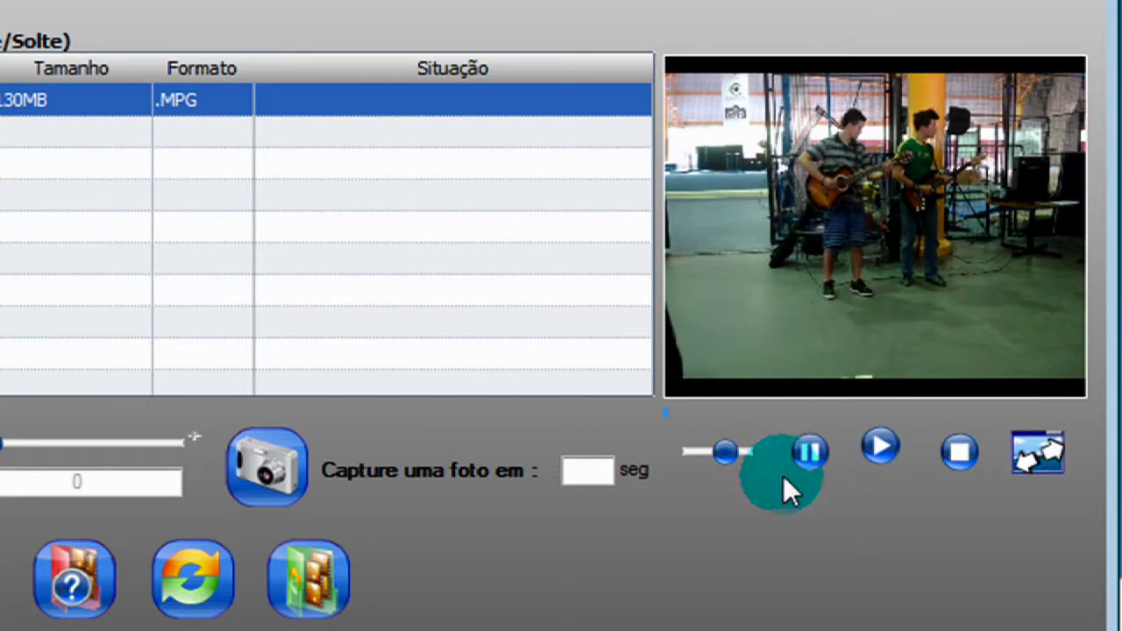
click(604, 462)
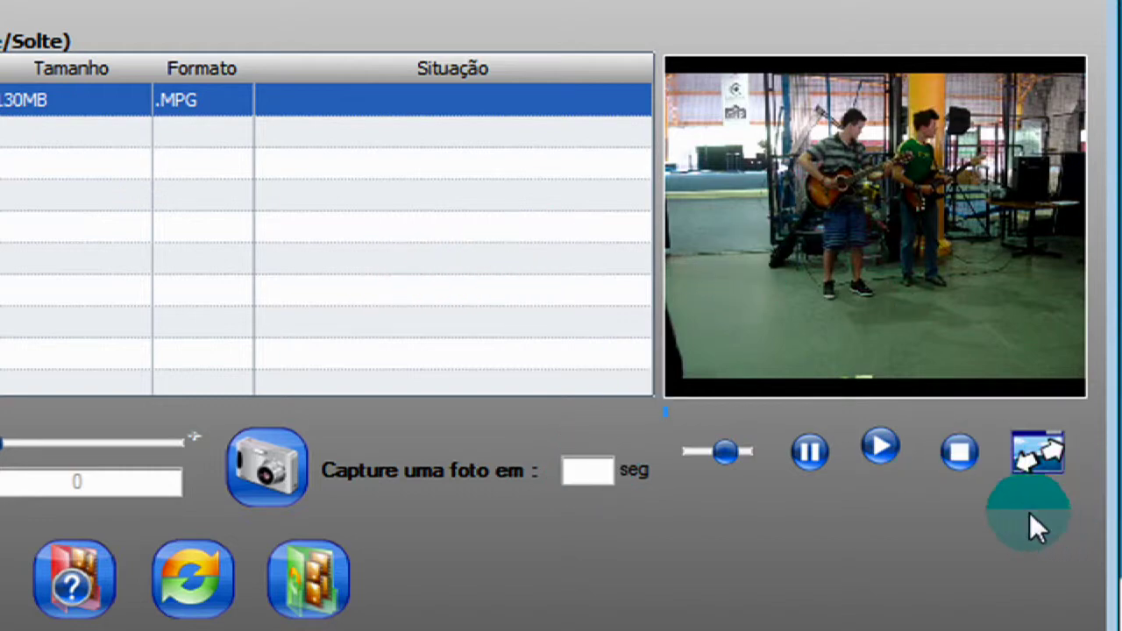
click(1039, 455)
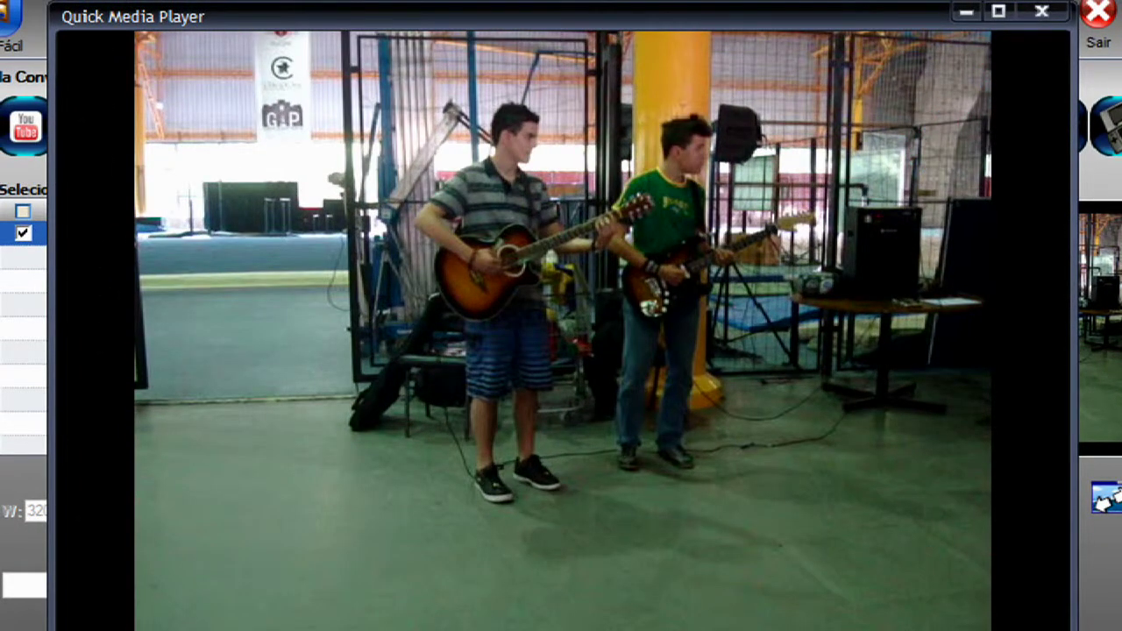
click(1041, 11)
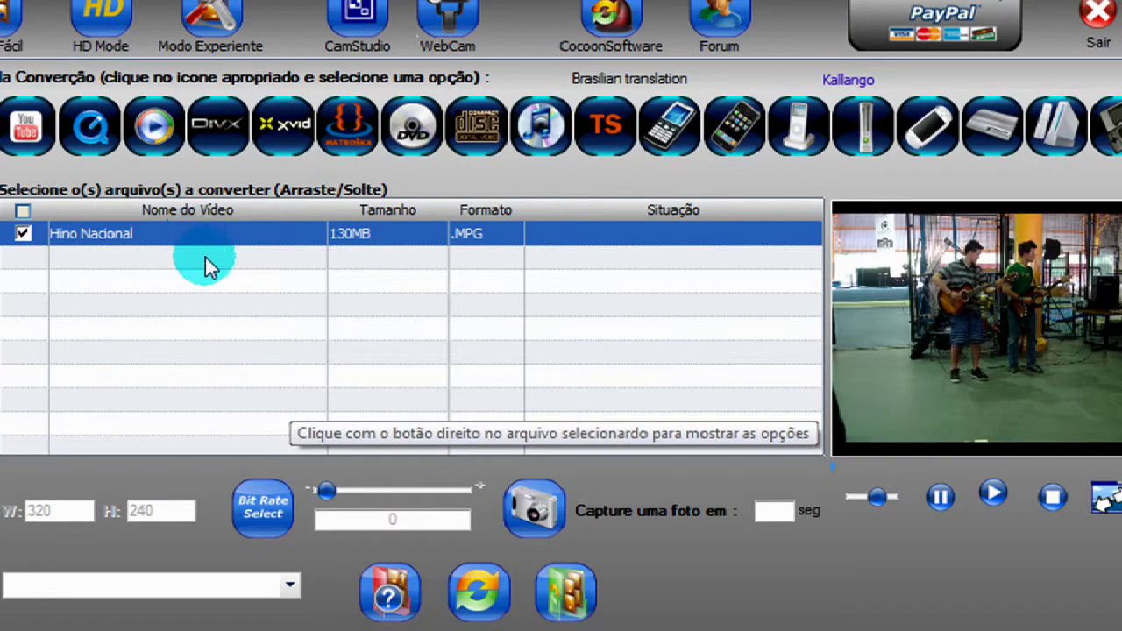
Step: Convert the Hino Nacional video to Formato Windows Media Player (.wmv) Tamanho Customizado at 320 by 240
click(153, 126)
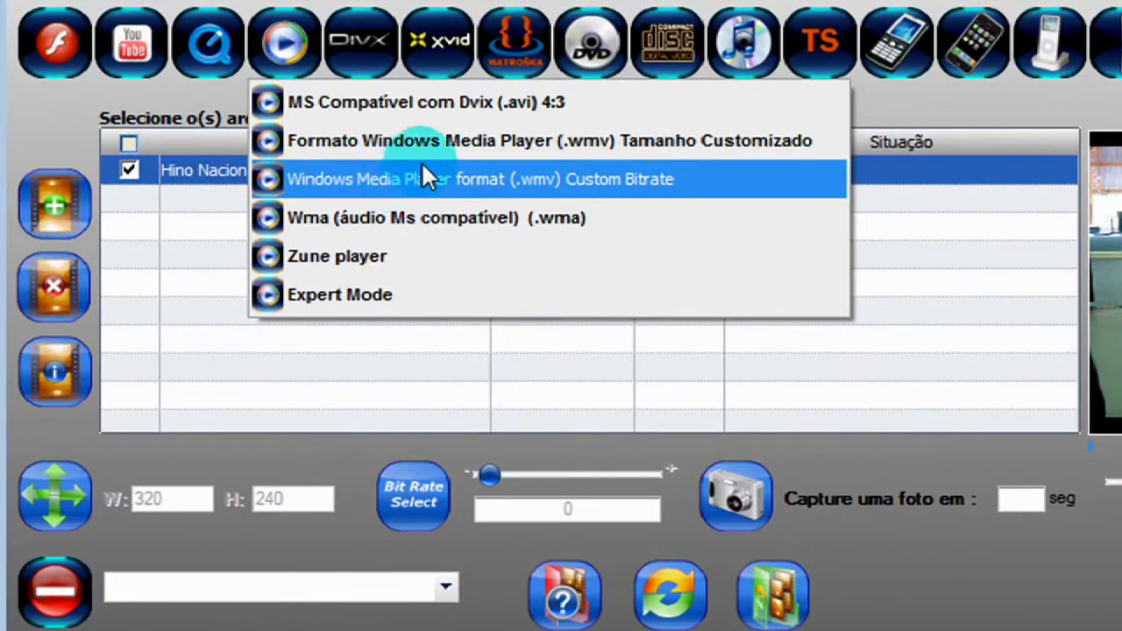
click(387, 167)
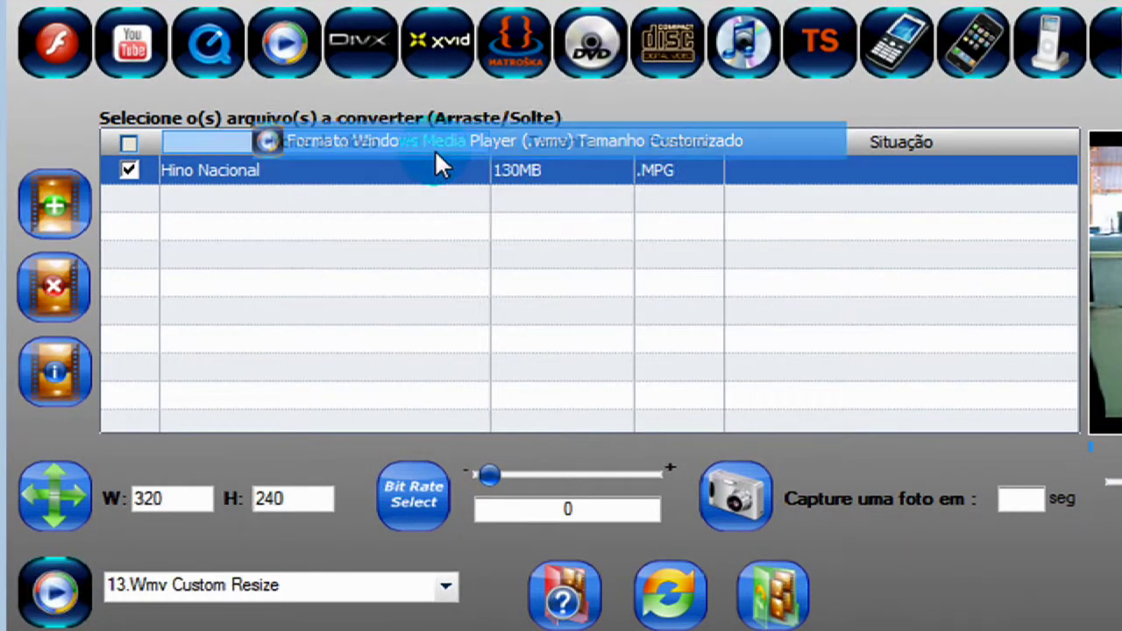
click(289, 57)
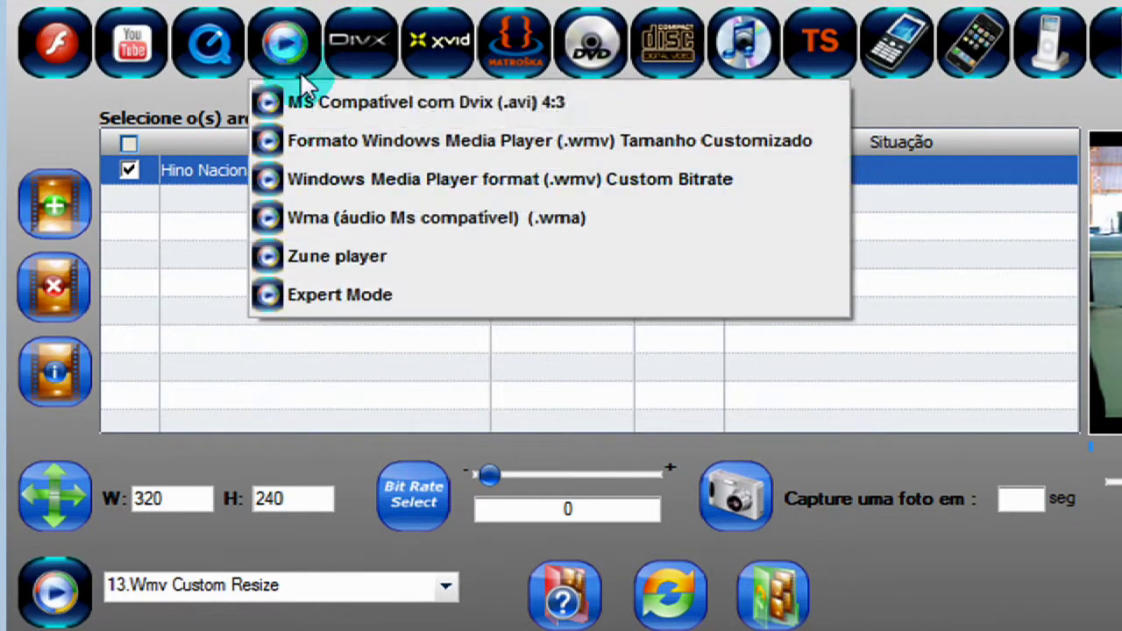
click(1076, 119)
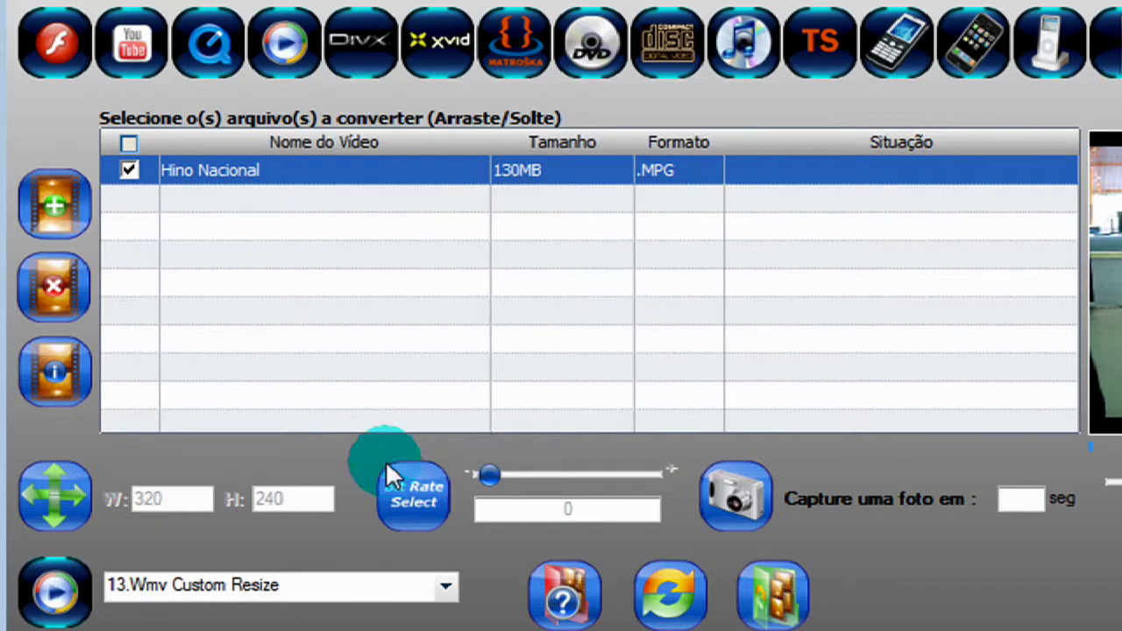
click(158, 500)
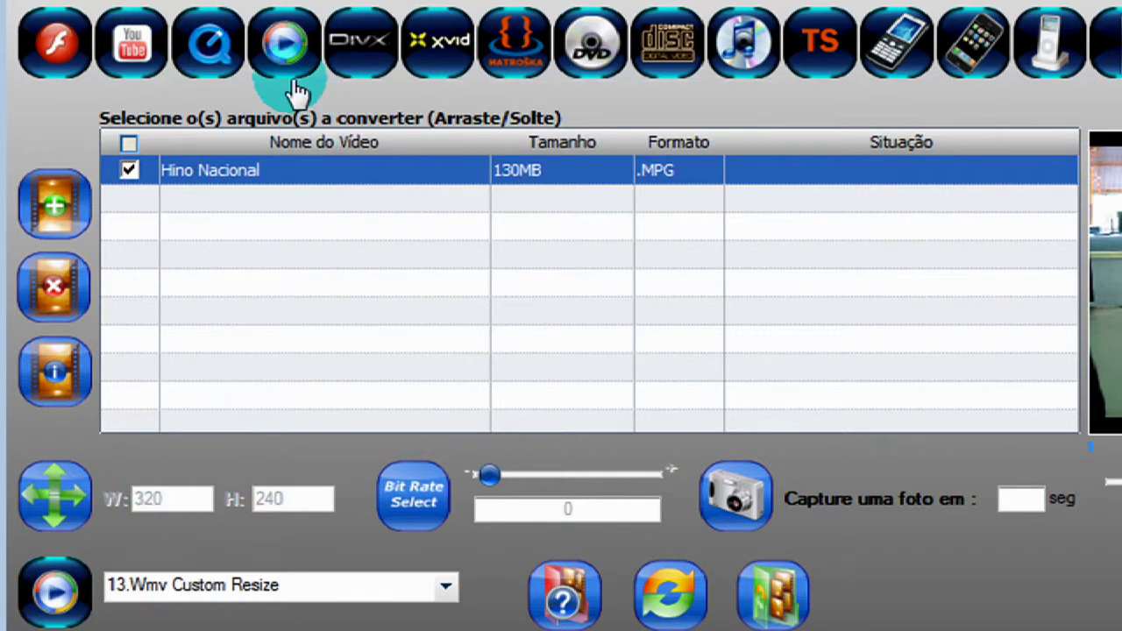
click(289, 57)
click(325, 140)
double_click(184, 498)
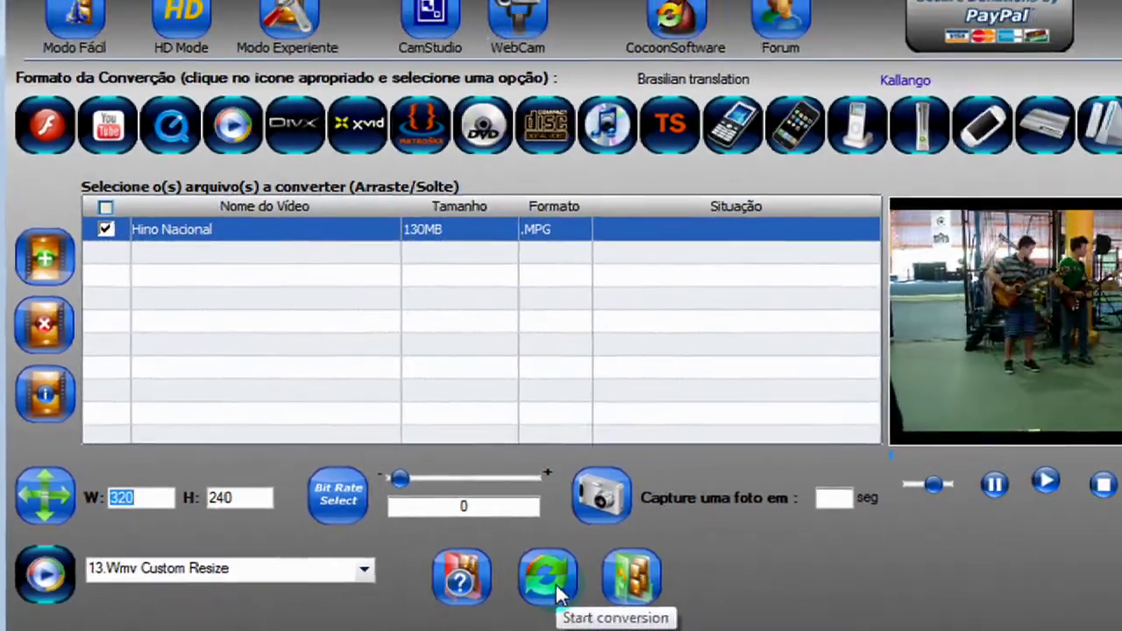
click(678, 613)
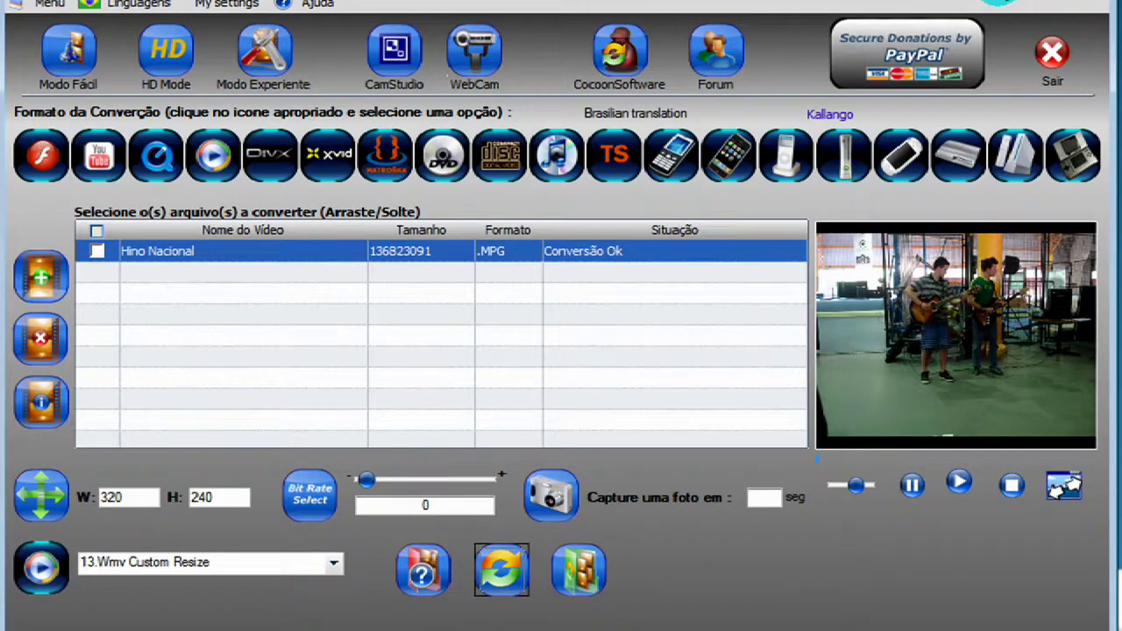
Step: Place the Hino Nacional_converted file beside the original video on the desktop and compare the two files
click(983, 14)
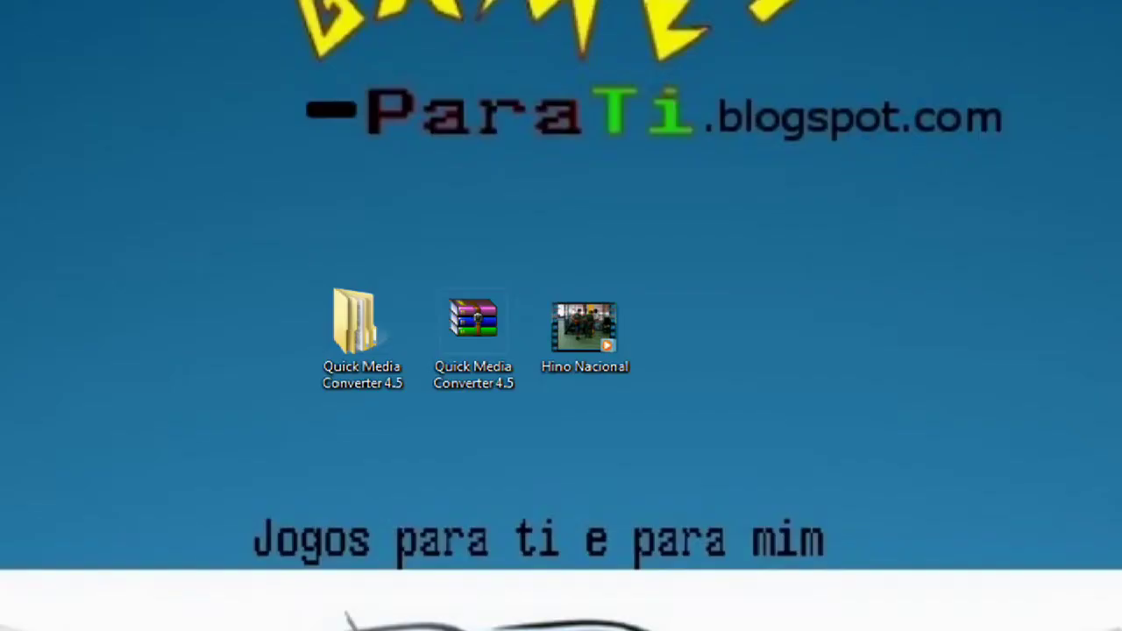
drag(156, 403, 750, 343)
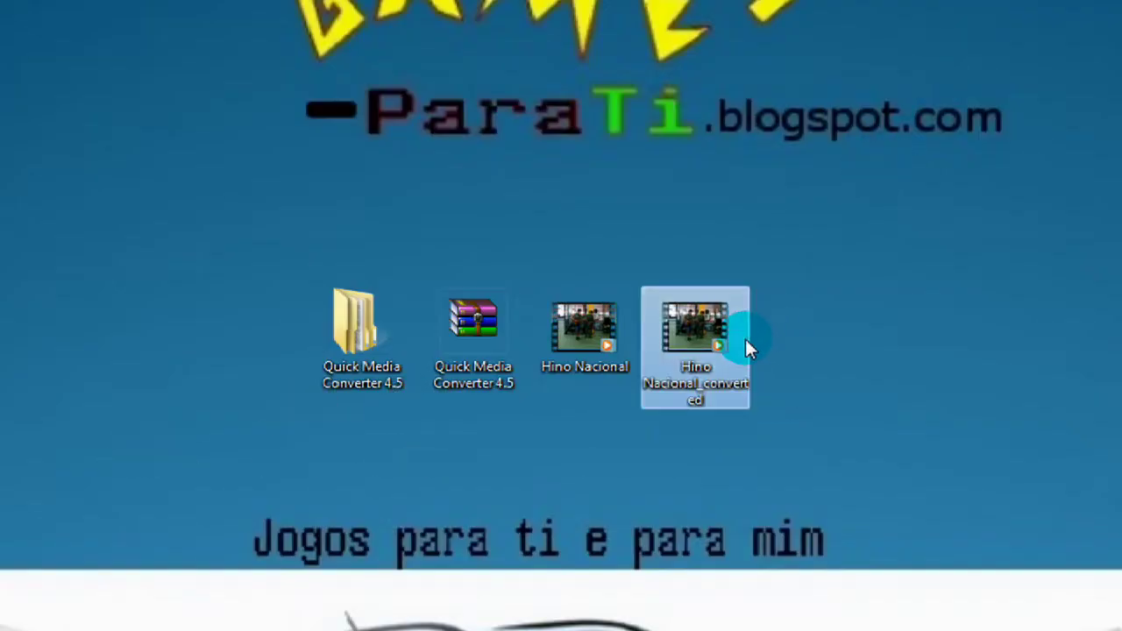
mouse_move(731, 389)
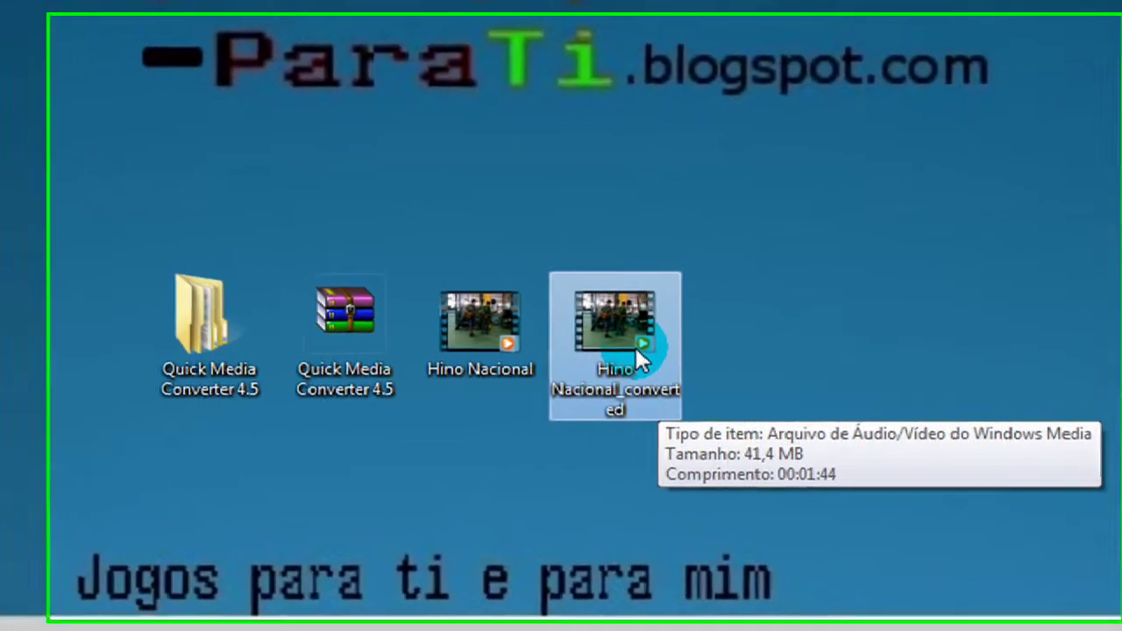
ctrl+click(603, 349)
click(621, 382)
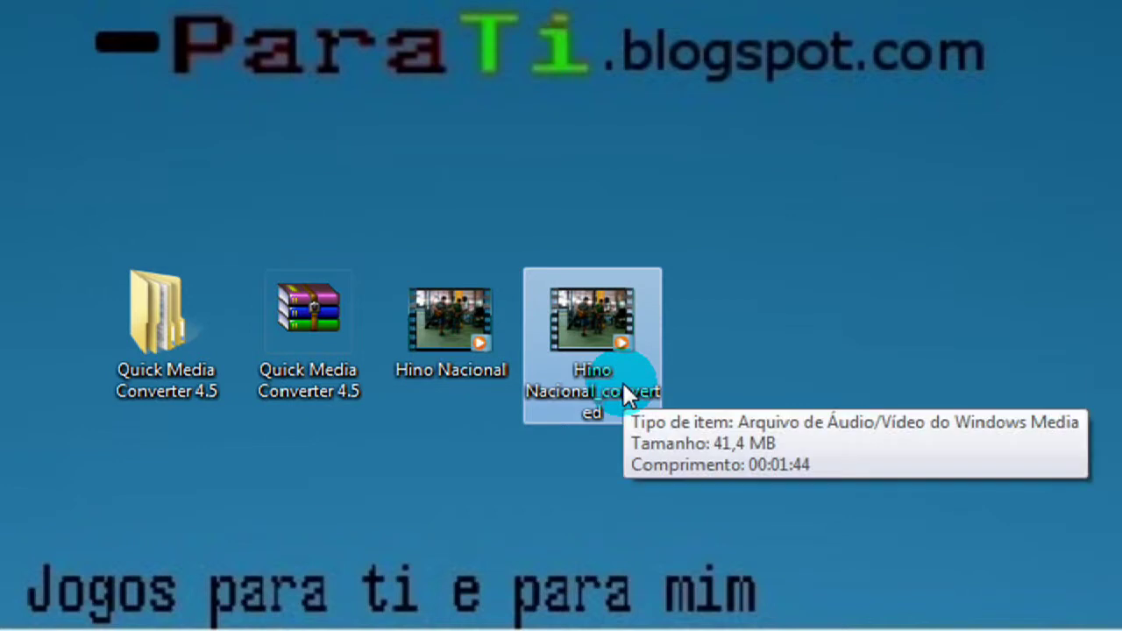
ctrl+click(452, 326)
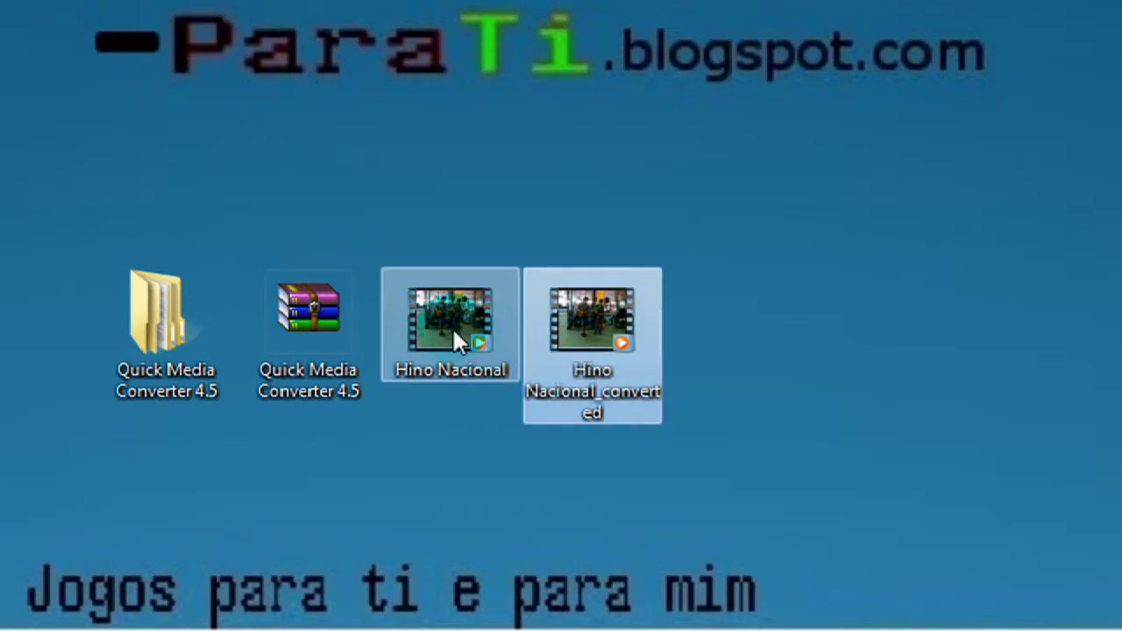
click(579, 346)
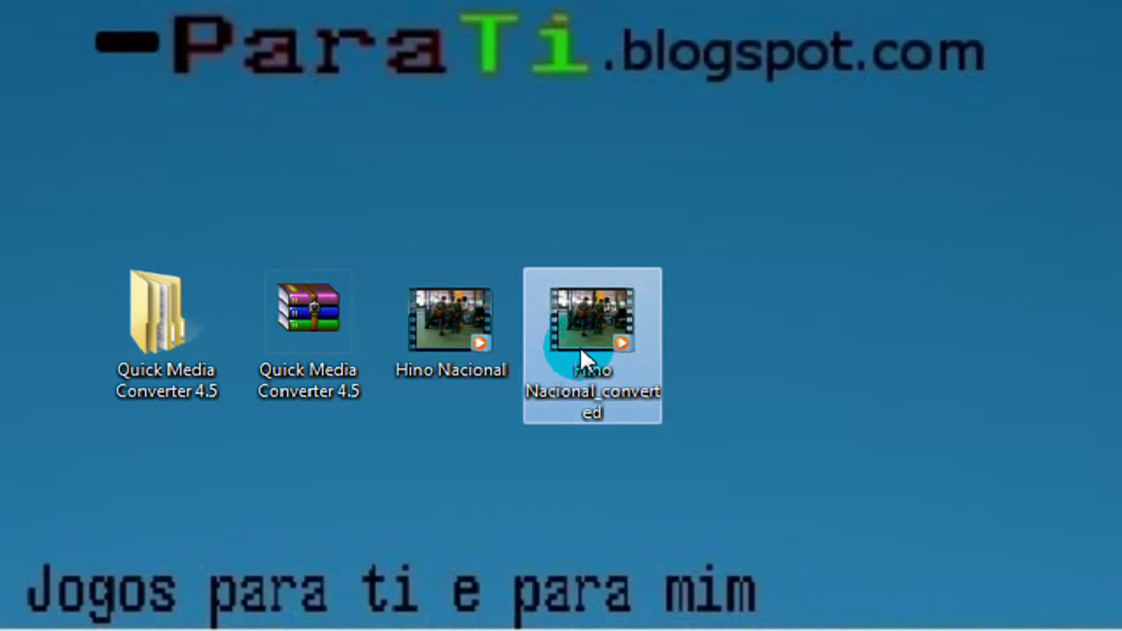
click(689, 172)
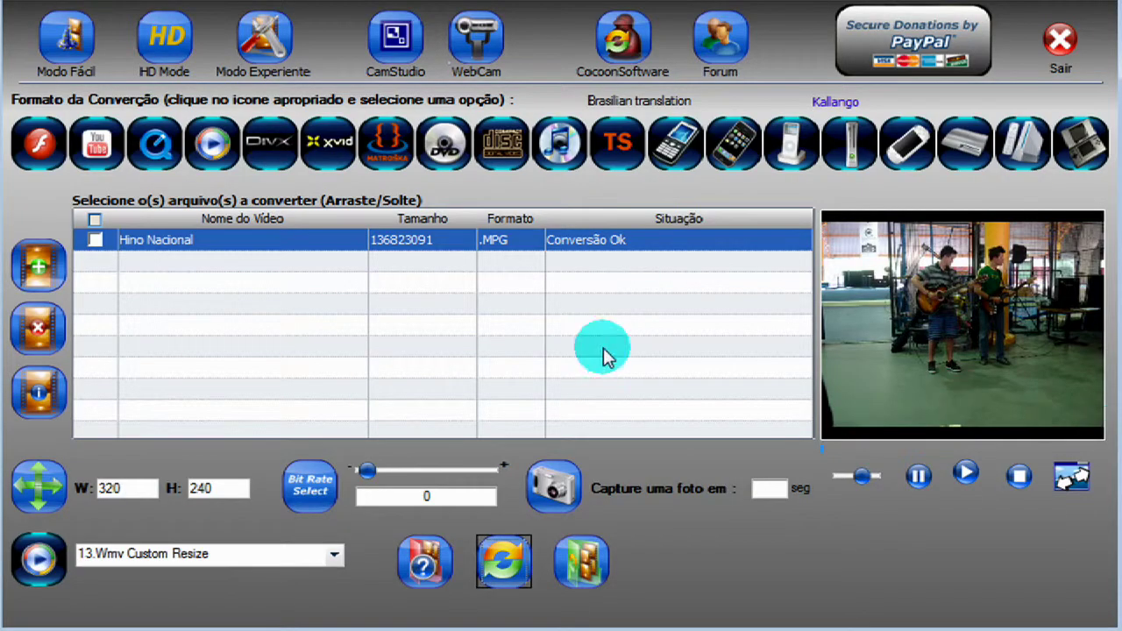
Step: Examine the Full HD presets in HD Mode and the conversion options in Modo Experiente
click(176, 44)
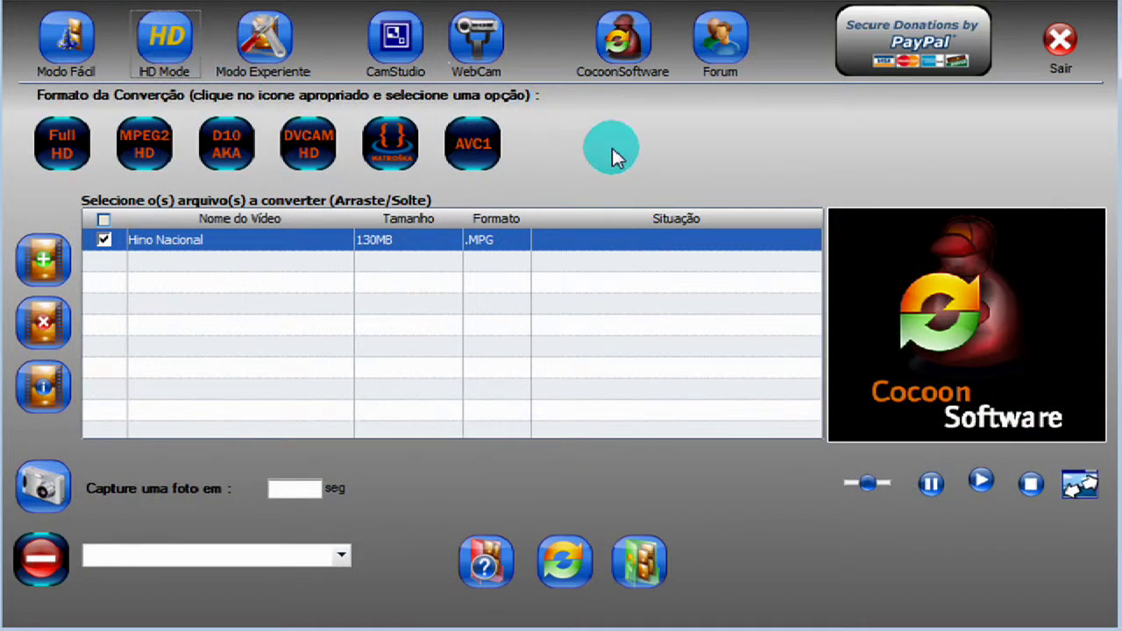
click(75, 151)
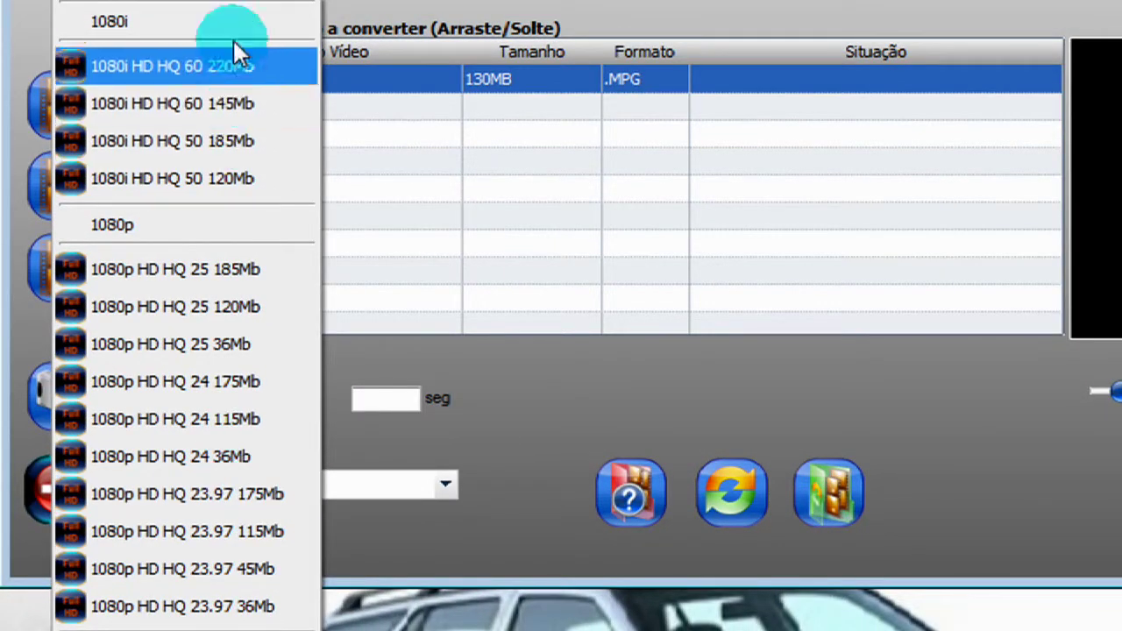
click(239, 2)
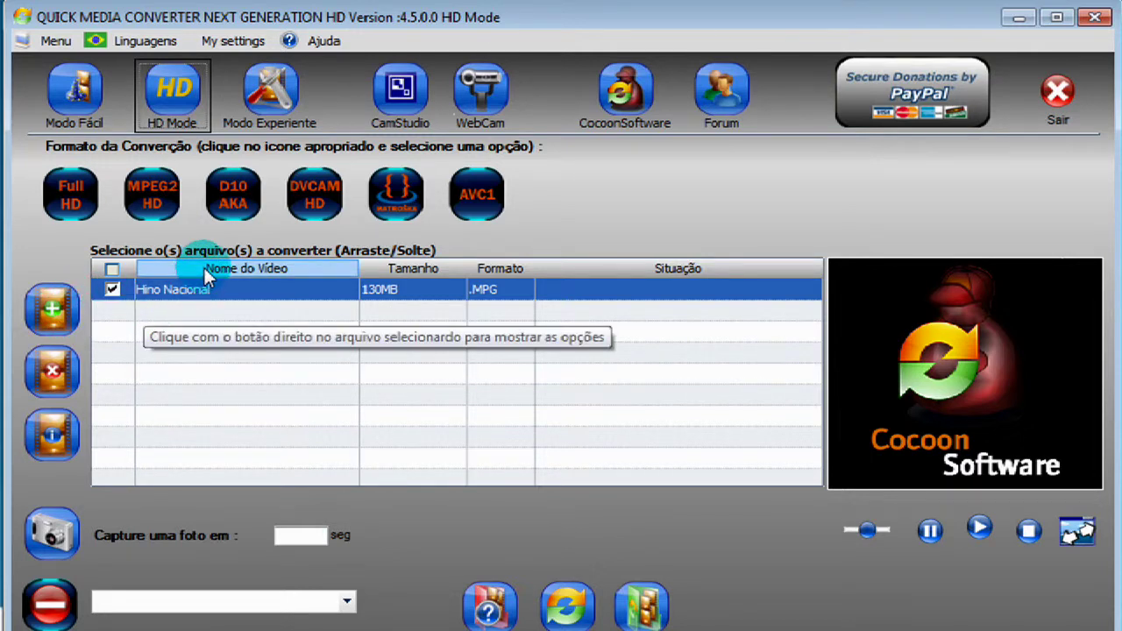
click(267, 114)
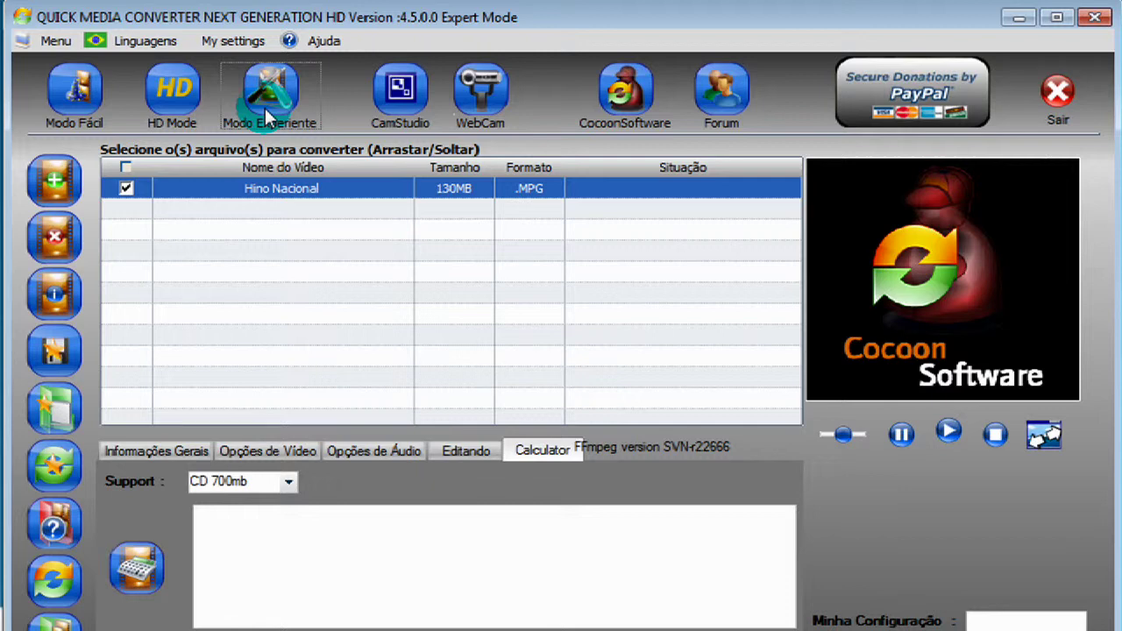
Step: Examine the CamStudio screen recording page and the webcam video and photo capture window, and close the capture window
click(419, 102)
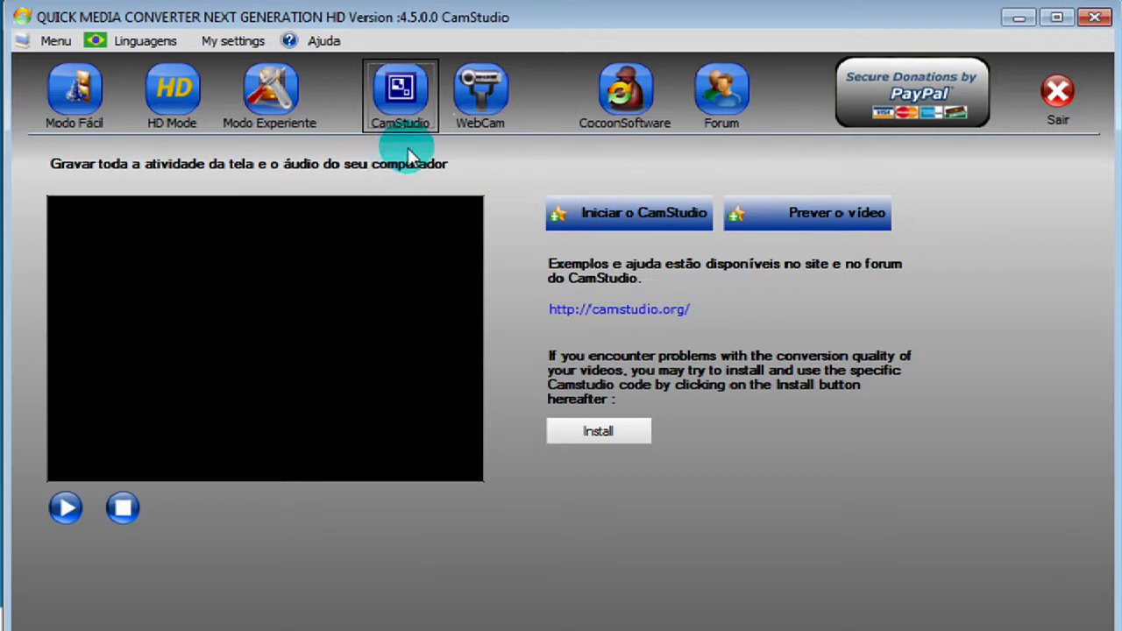
click(504, 98)
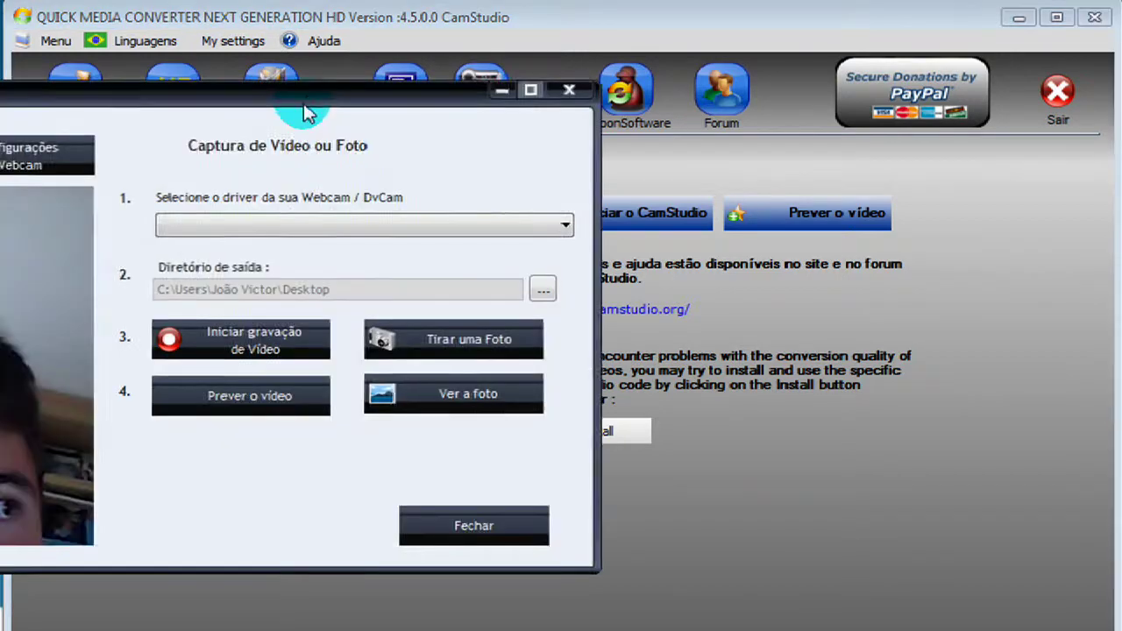
drag(306, 105, 513, 107)
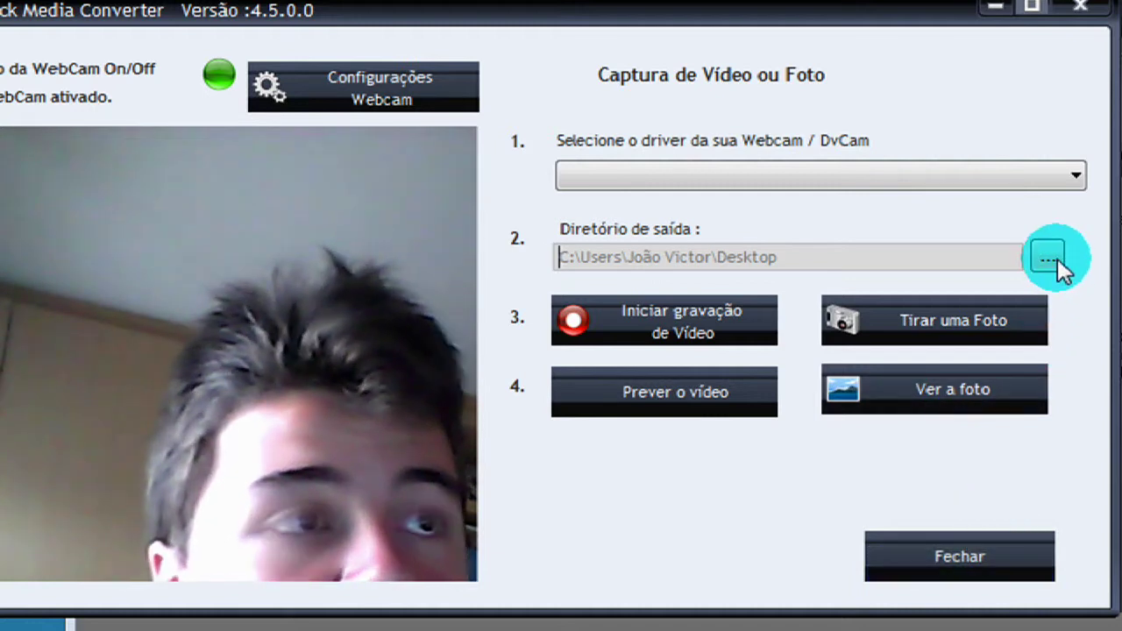
click(988, 555)
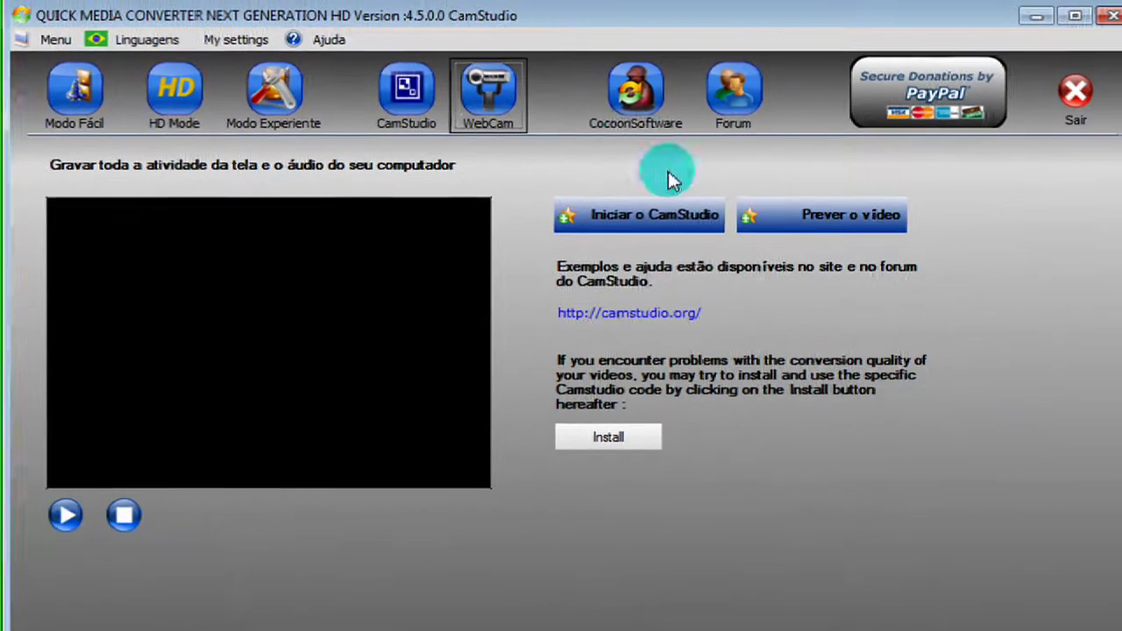
Step: View the built-in CocoonSoftware website and forum pages, and return to Modo Fácil
click(783, 49)
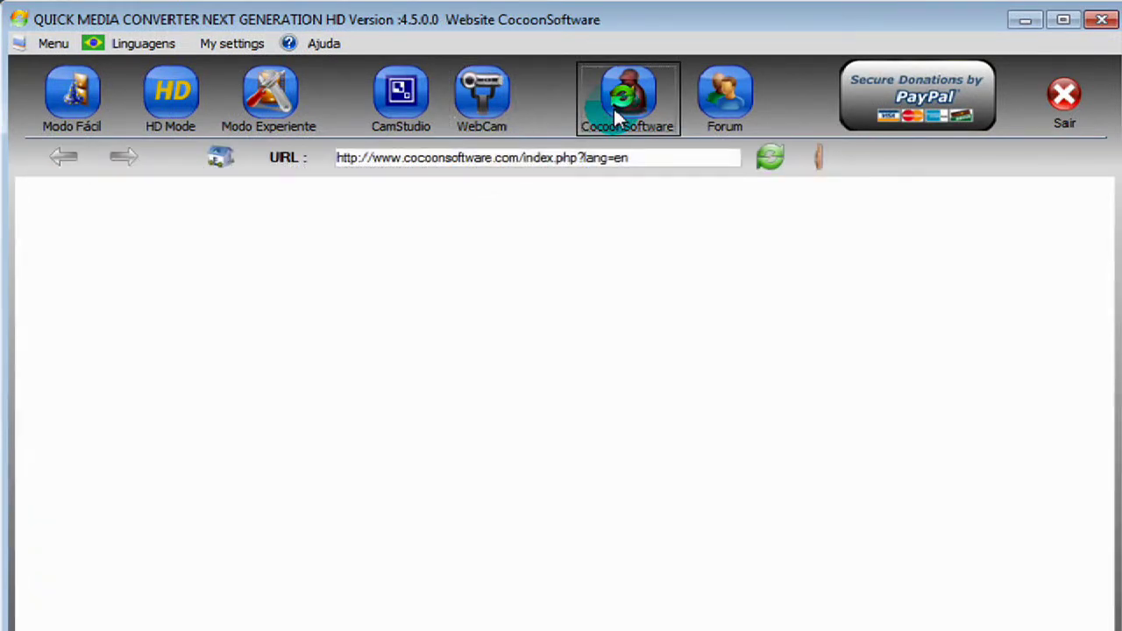
click(734, 105)
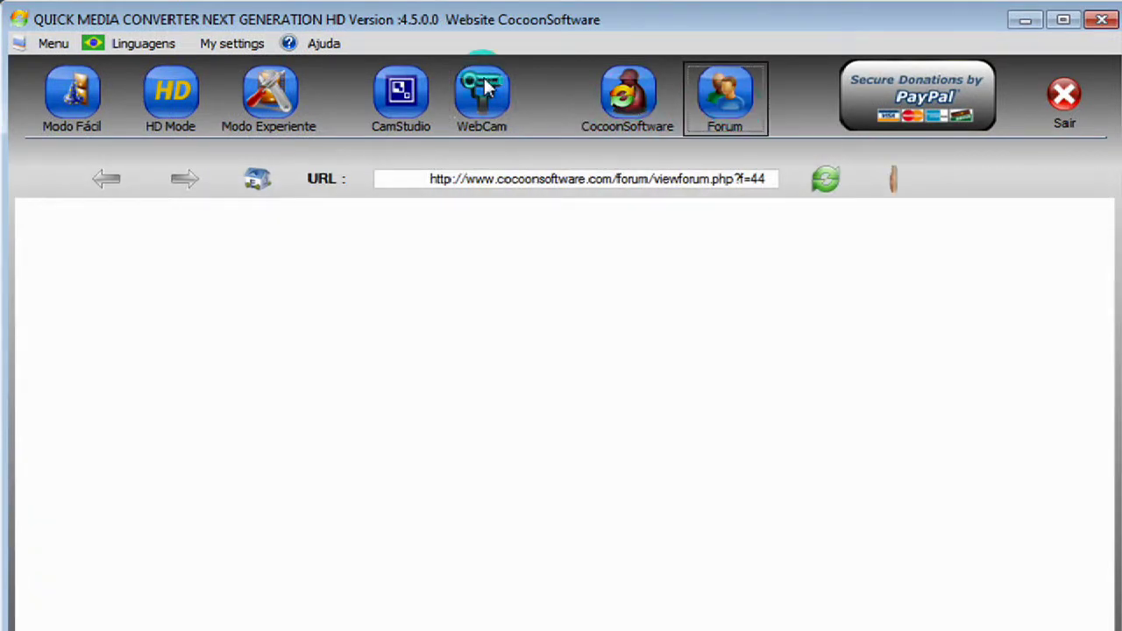
click(88, 96)
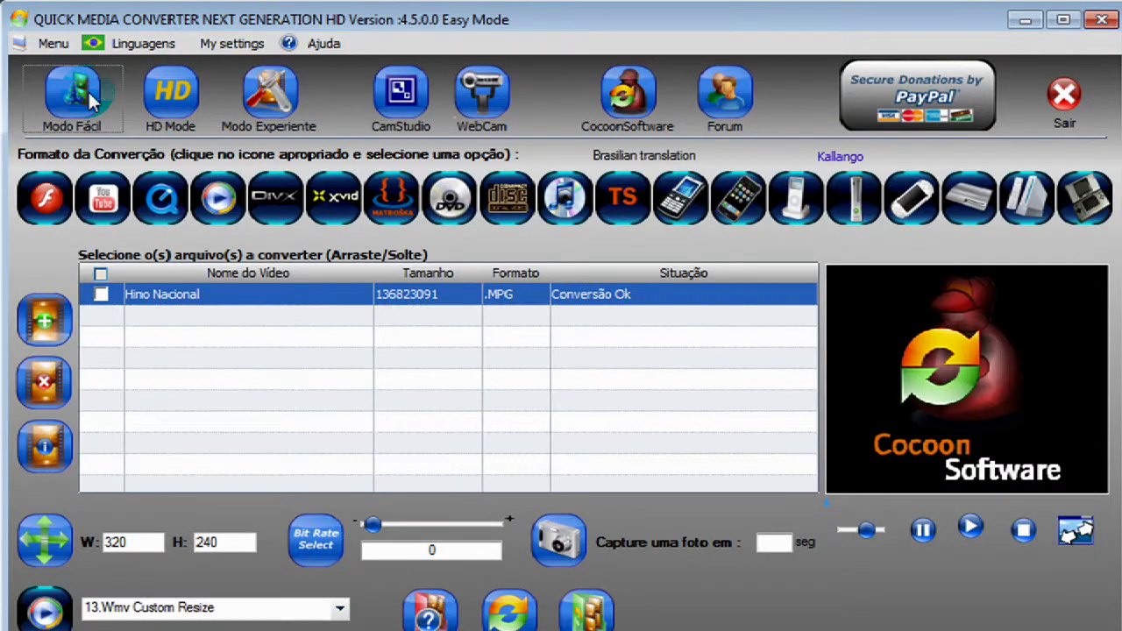
Step: Close the converter and return to the desktop
click(1106, 21)
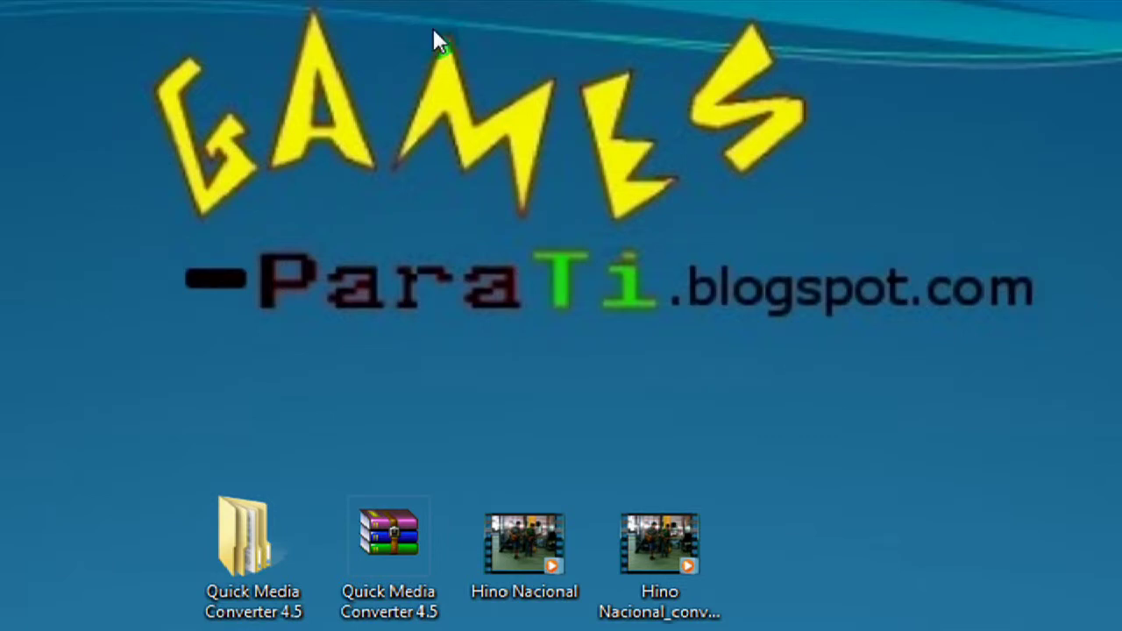
drag(132, 11, 1037, 323)
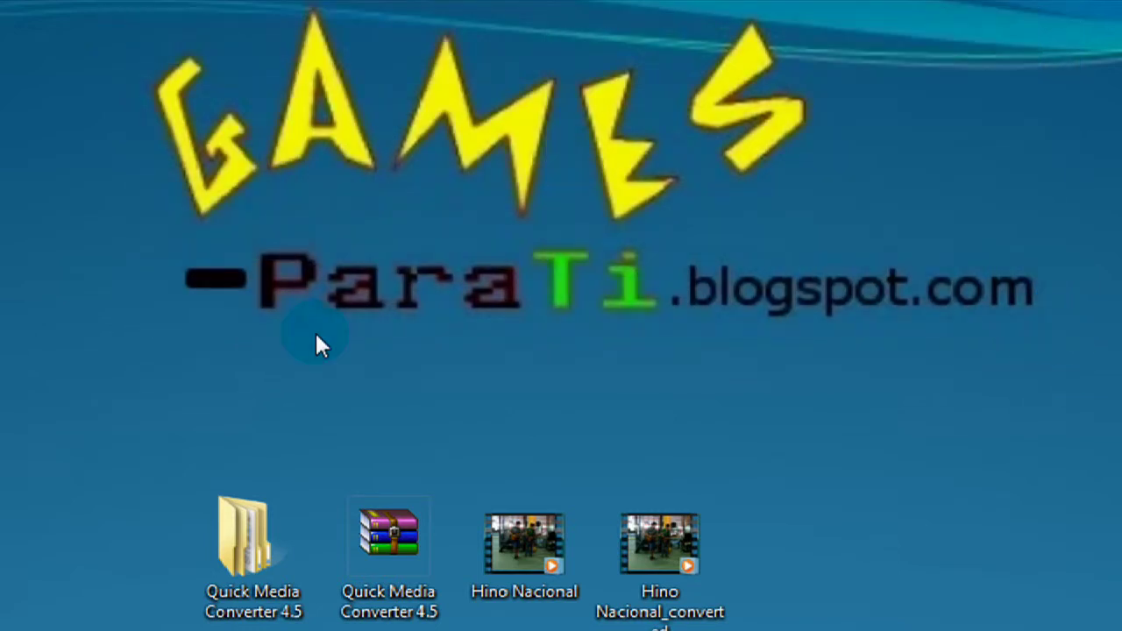